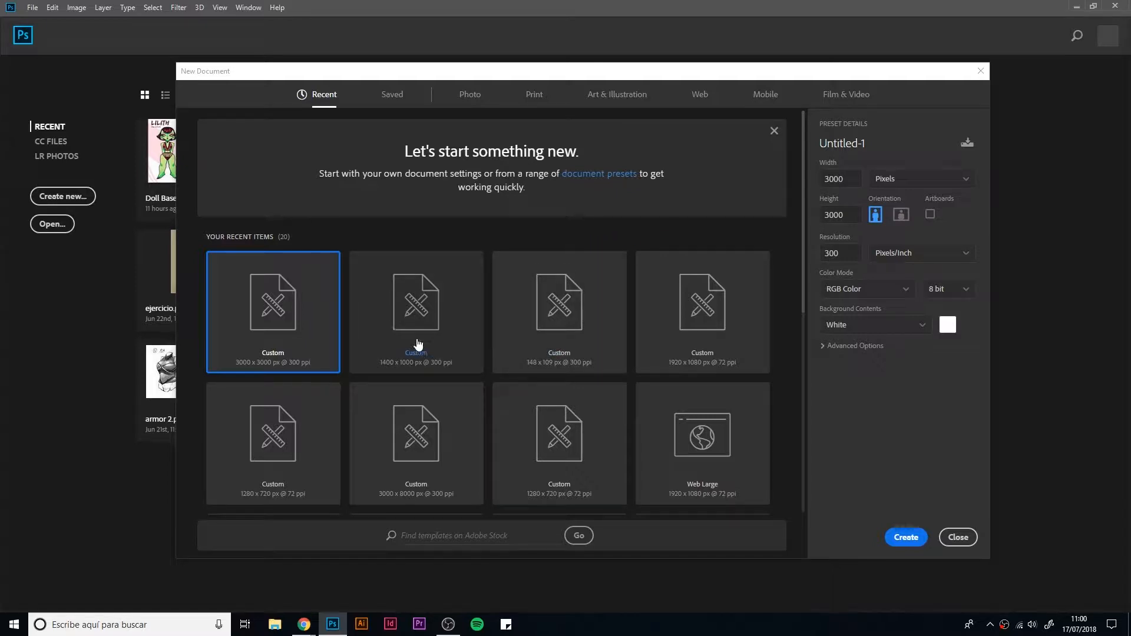
Step: Create a new document from the A4 print preset, 210 x 297 mm at 300 ppi
click(536, 97)
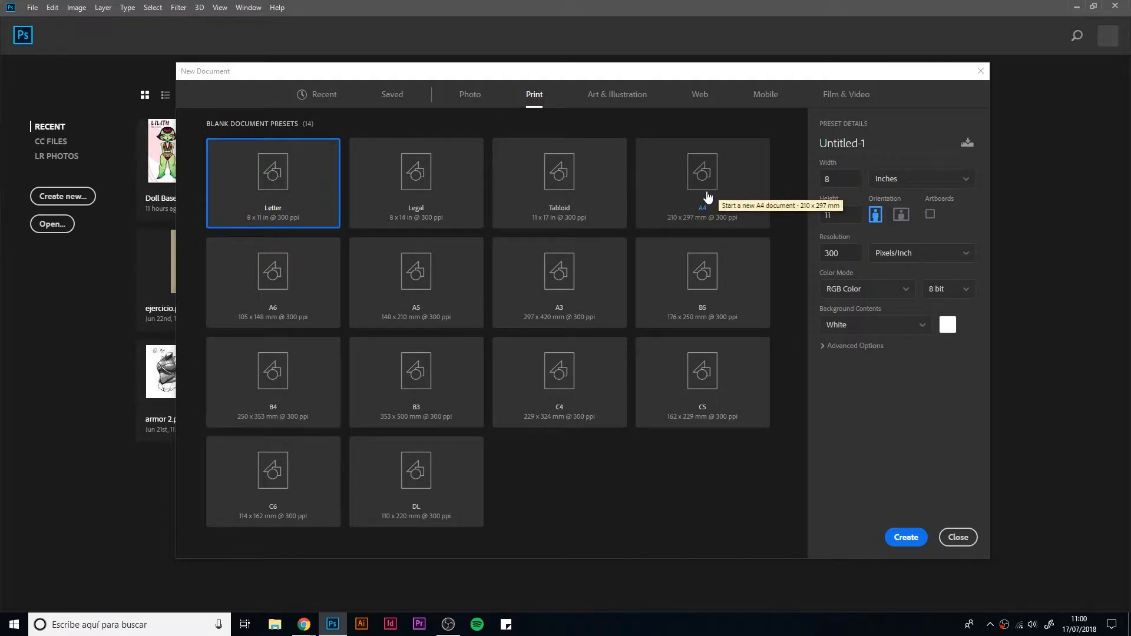
click(735, 169)
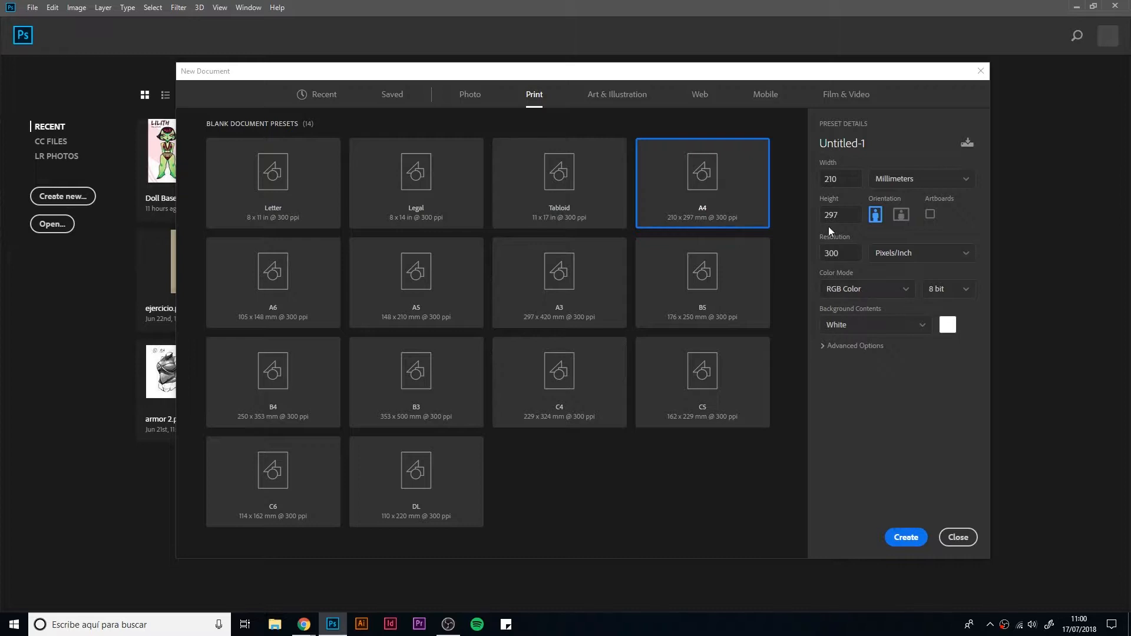
click(906, 540)
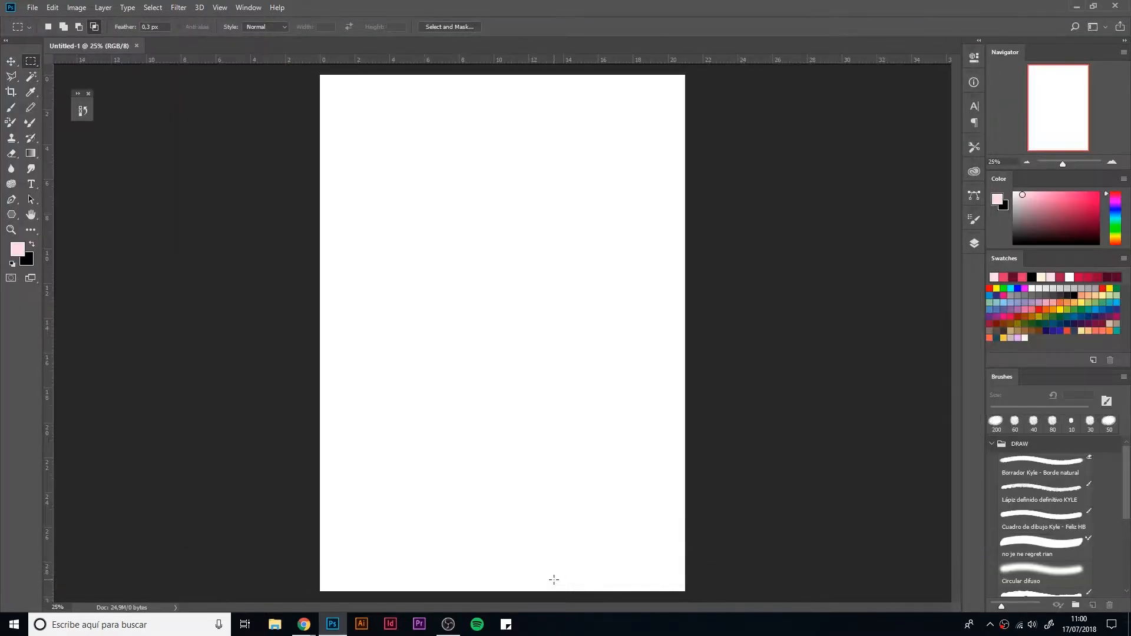
Step: Widen the canvas beyond its right edge with the Crop tool
click(10, 92)
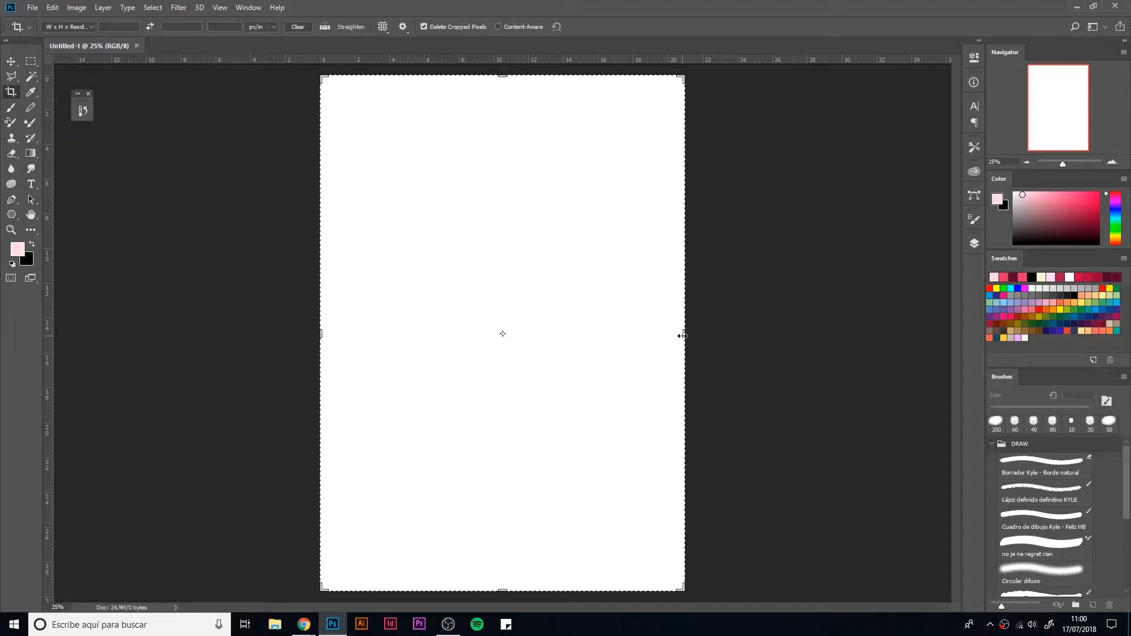
drag(684, 333, 717, 337)
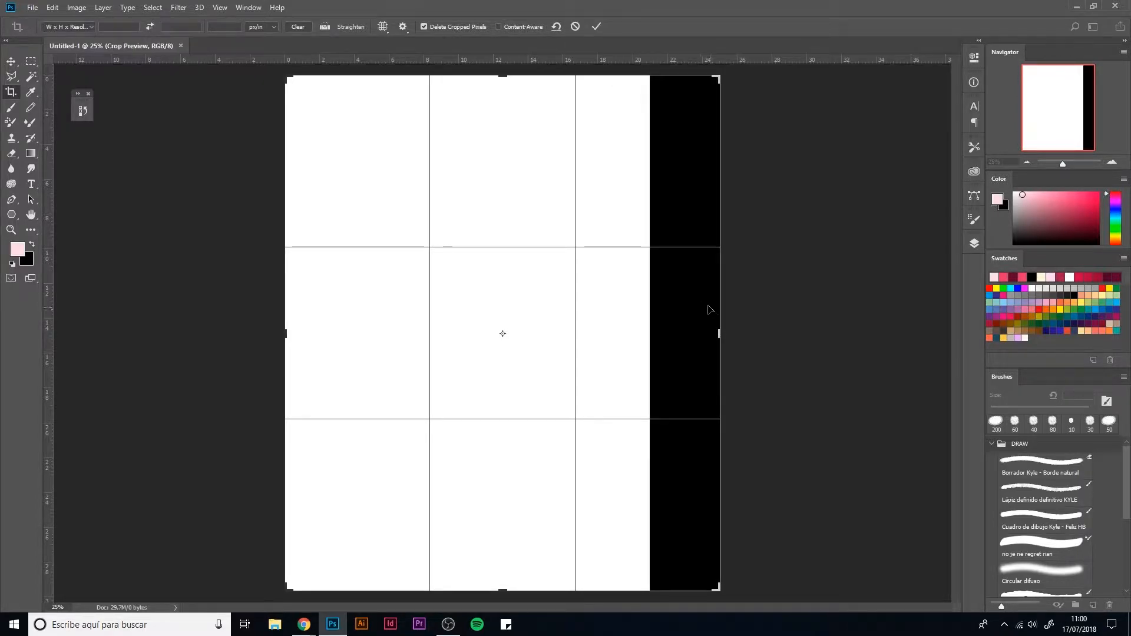
key(Return)
Step: Turn the background into a locked, fully white regular layer and add an empty layer above it
click(973, 243)
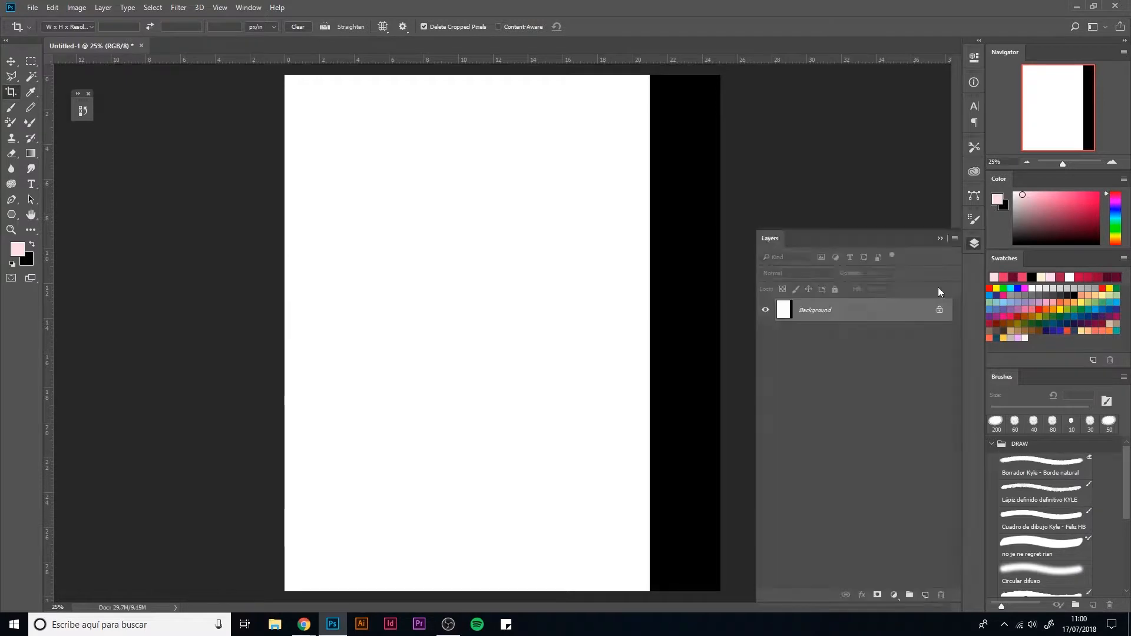
click(1013, 193)
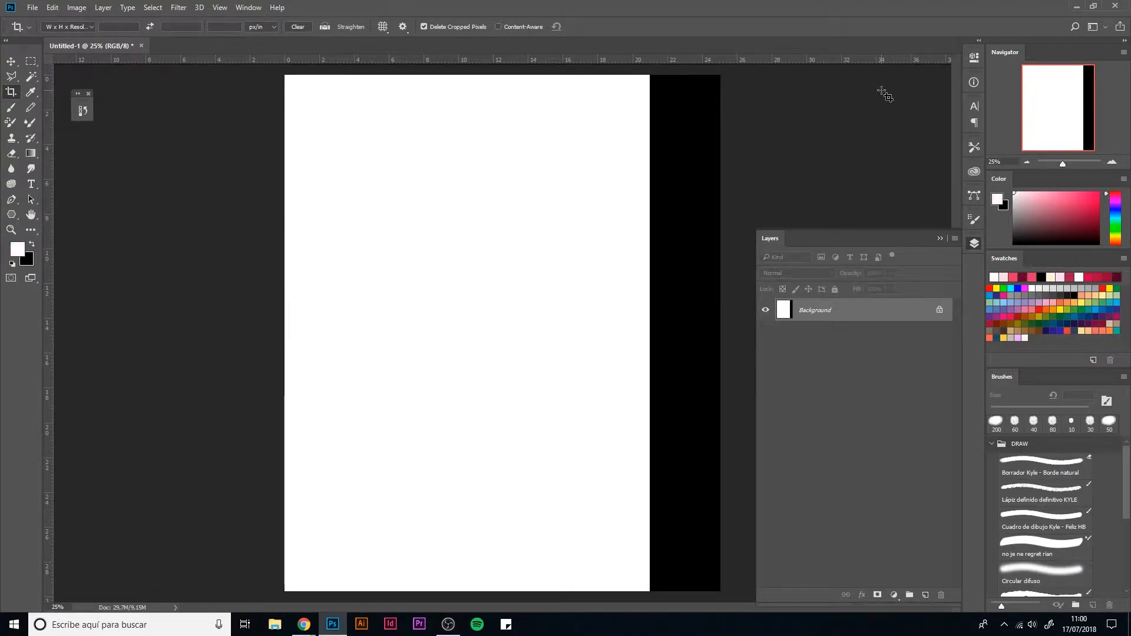
double_click(899, 306)
key(Return)
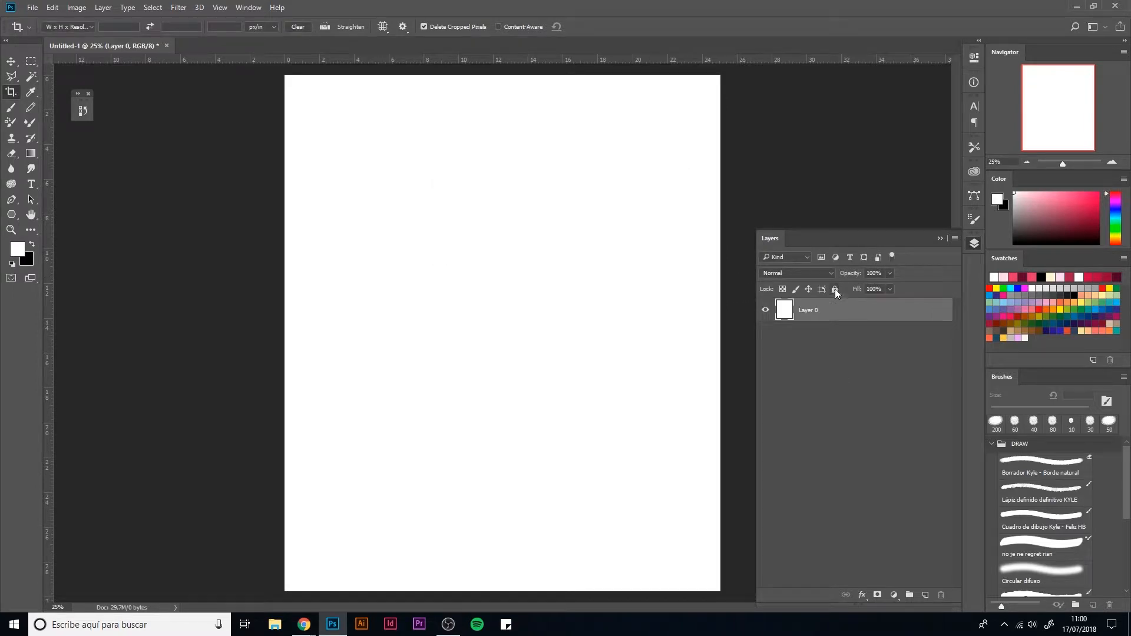
click(925, 595)
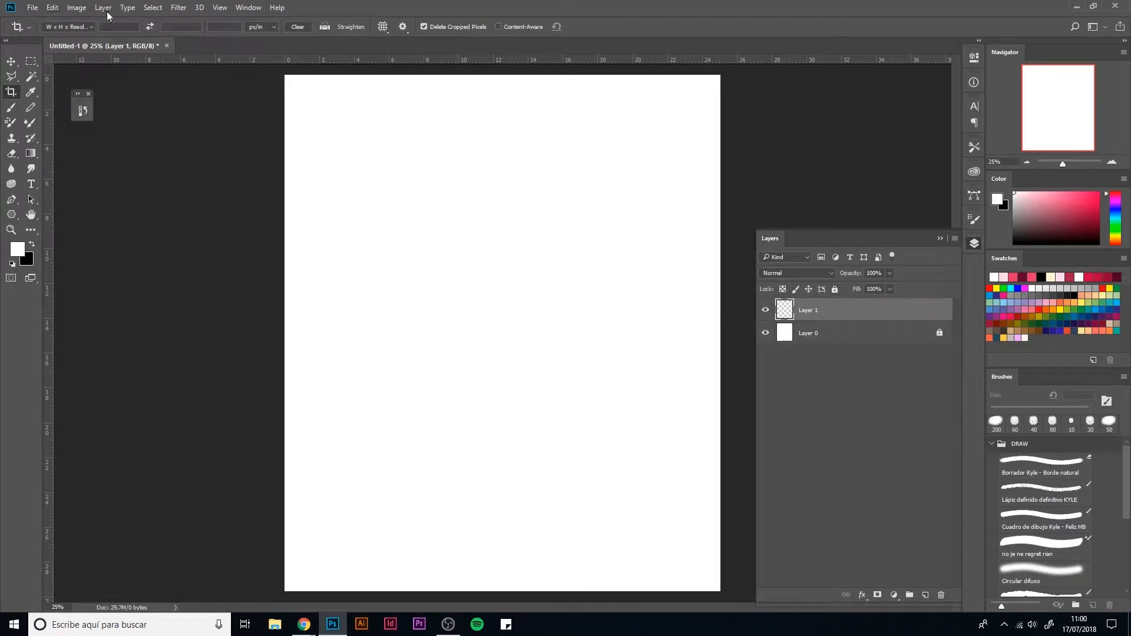
Step: Resize the image to 3000 pixels wide with the proportions linked
click(76, 7)
click(88, 90)
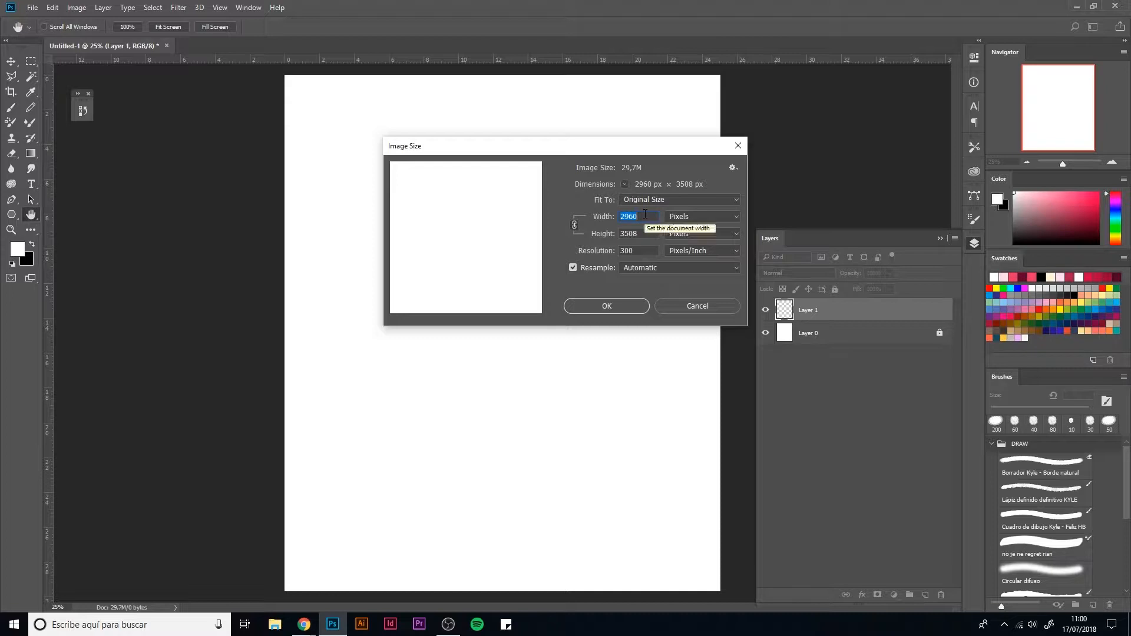
text(3000)
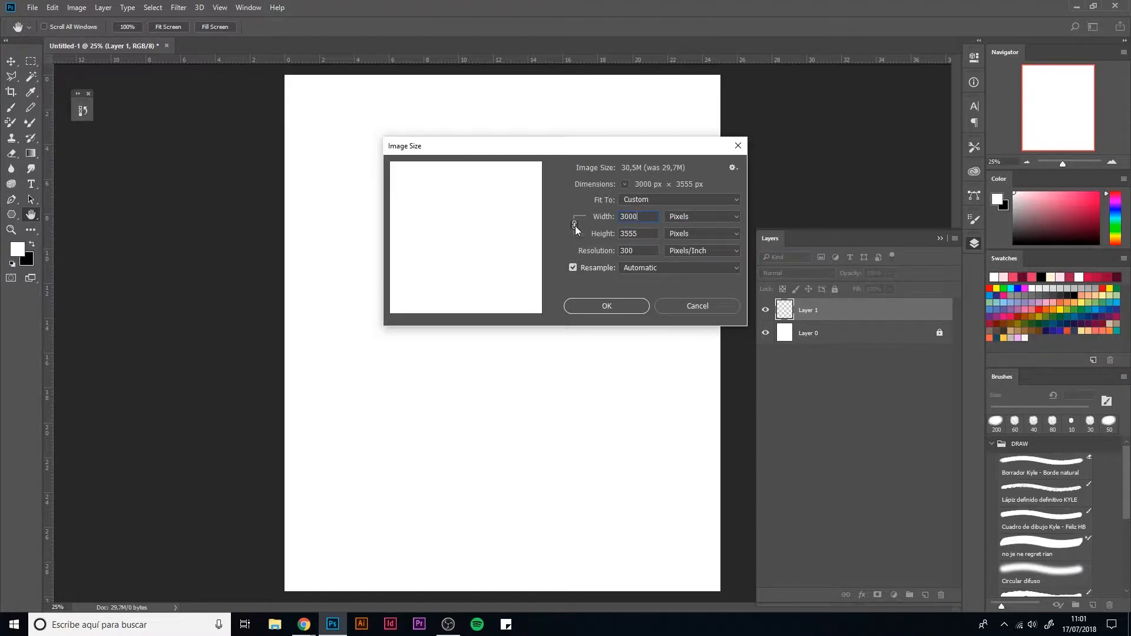
click(613, 307)
key(c)
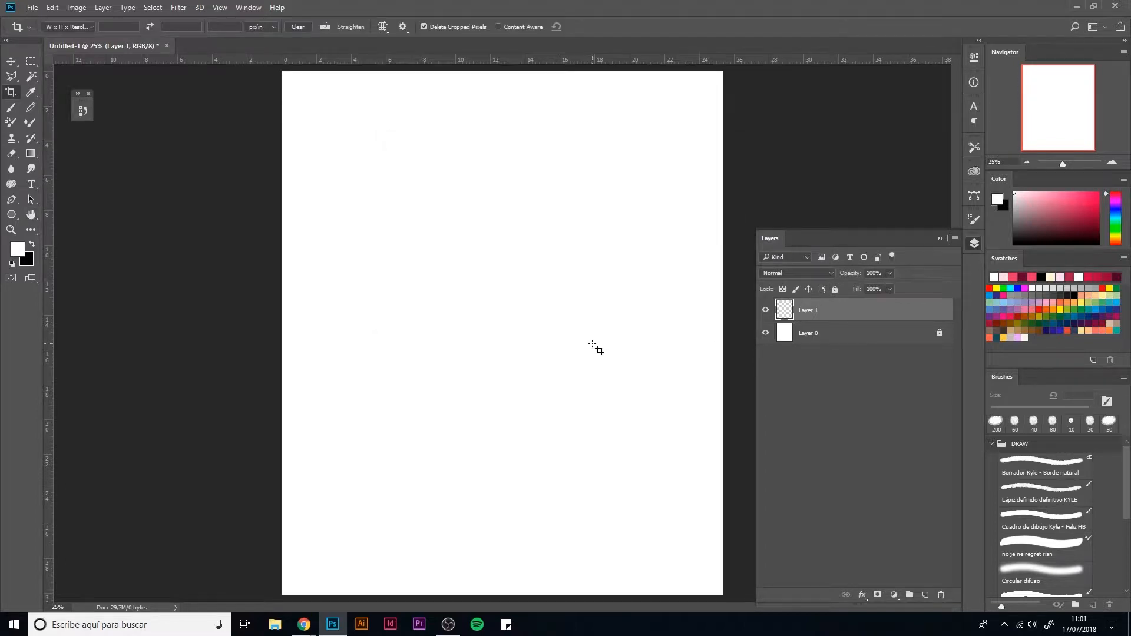
key(ctrl+minus)
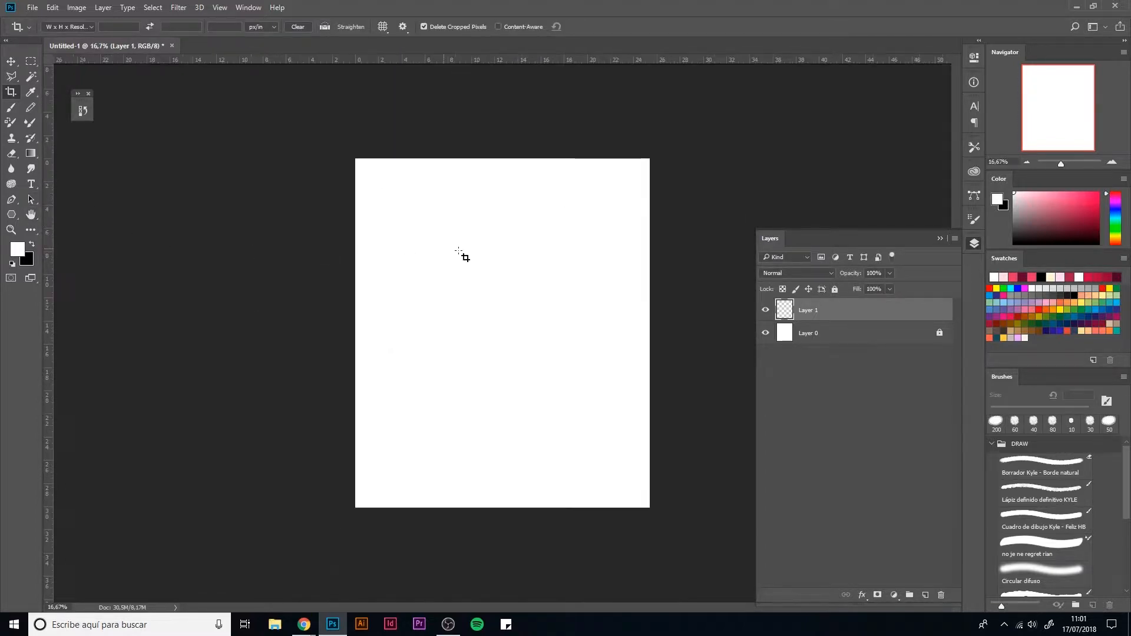
key(ctrl+plus)
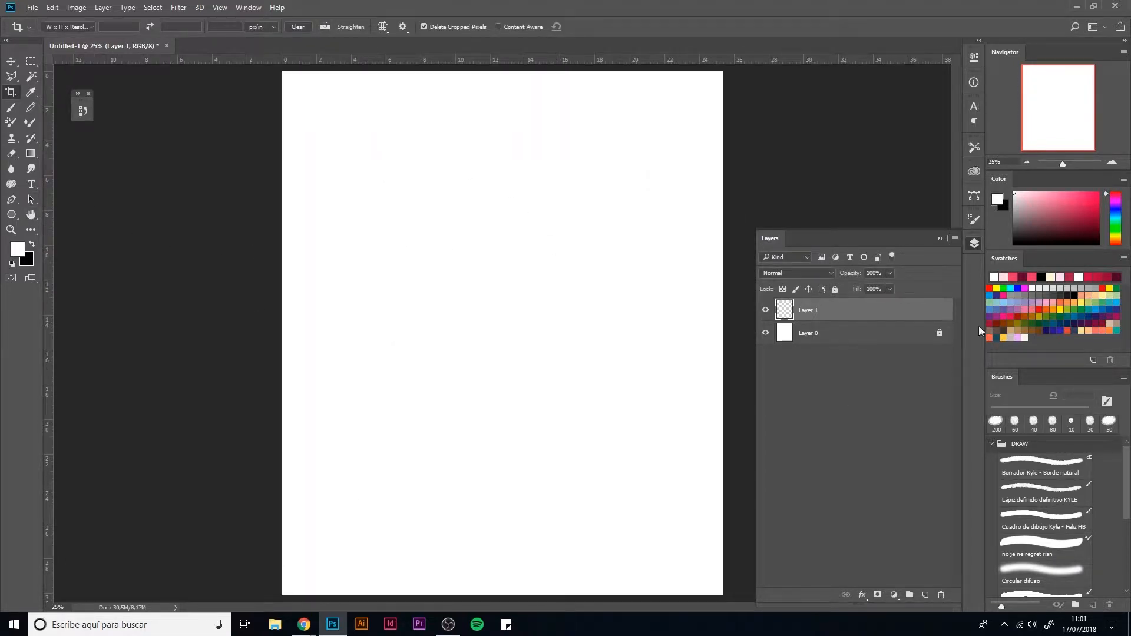
Step: Choose the Lápiz definido definitivo KYLE brush and set the foreground colour to black
click(11, 107)
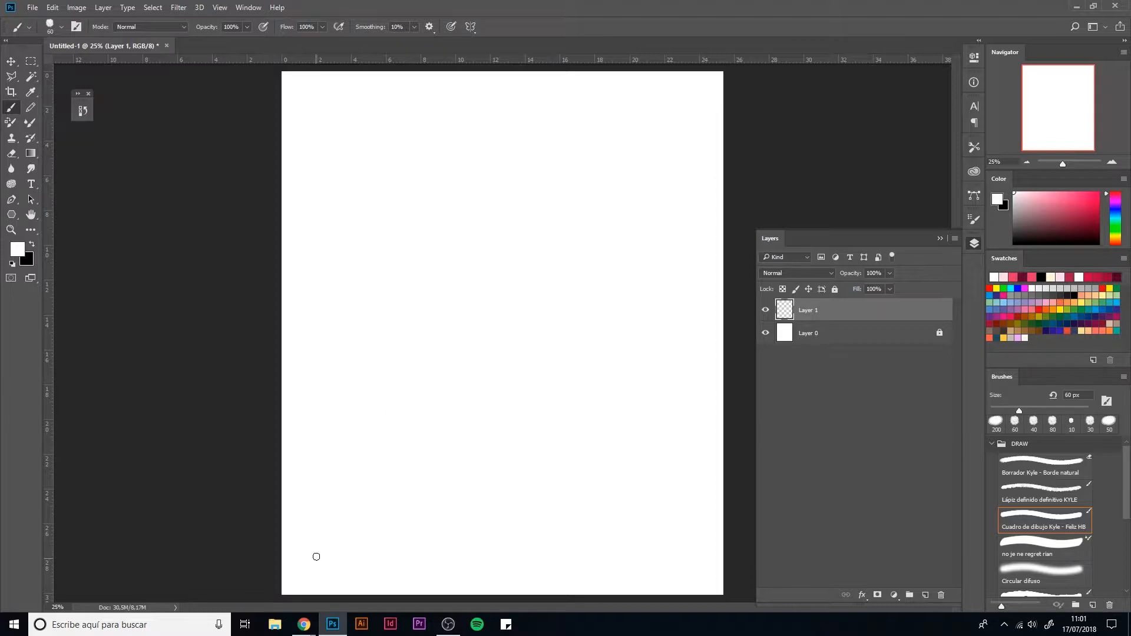
click(973, 247)
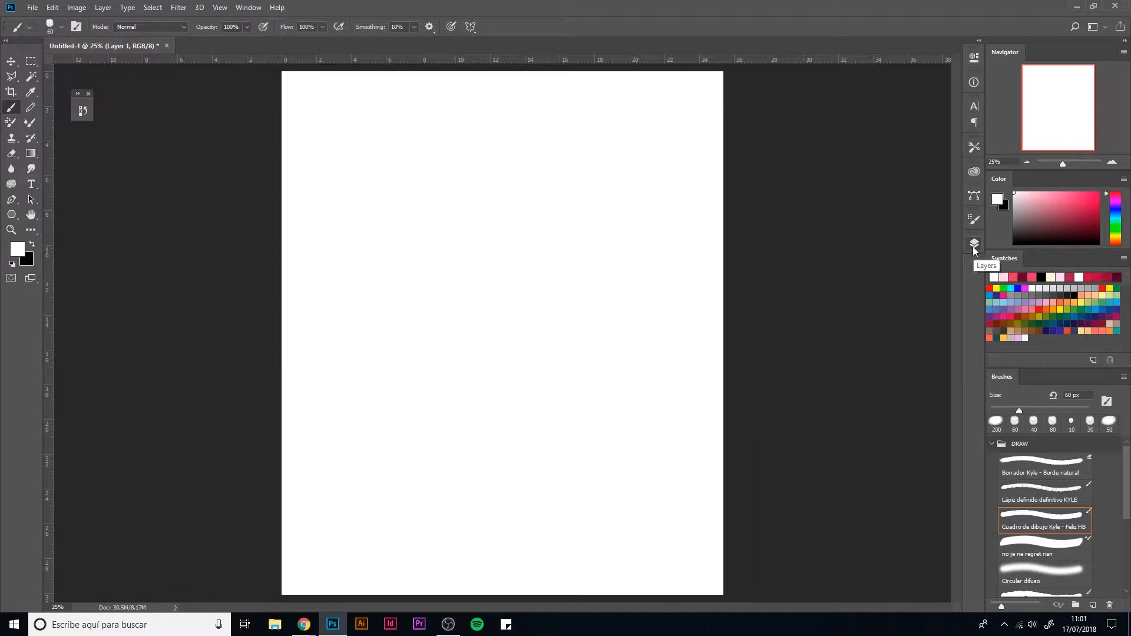
click(1039, 488)
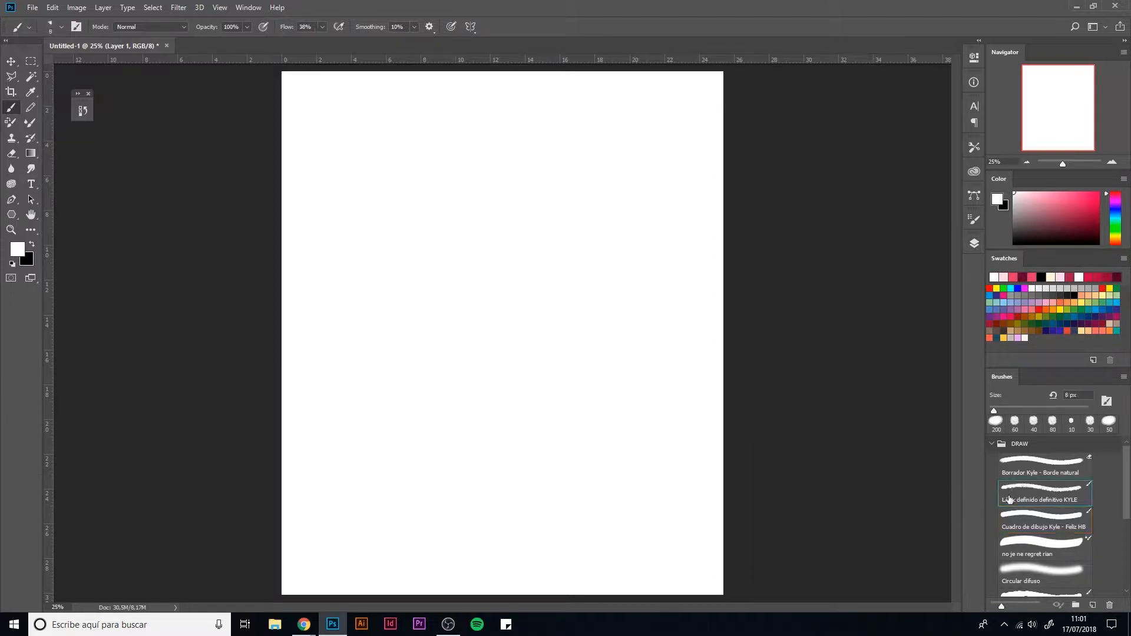
mouse_move(427, 168)
mouse_down()
mouse_move(447, 291)
mouse_move(504, 280)
mouse_up()
click(1041, 277)
Step: Check the layer setup by hiding and showing the white base layer, Layer 0
click(973, 243)
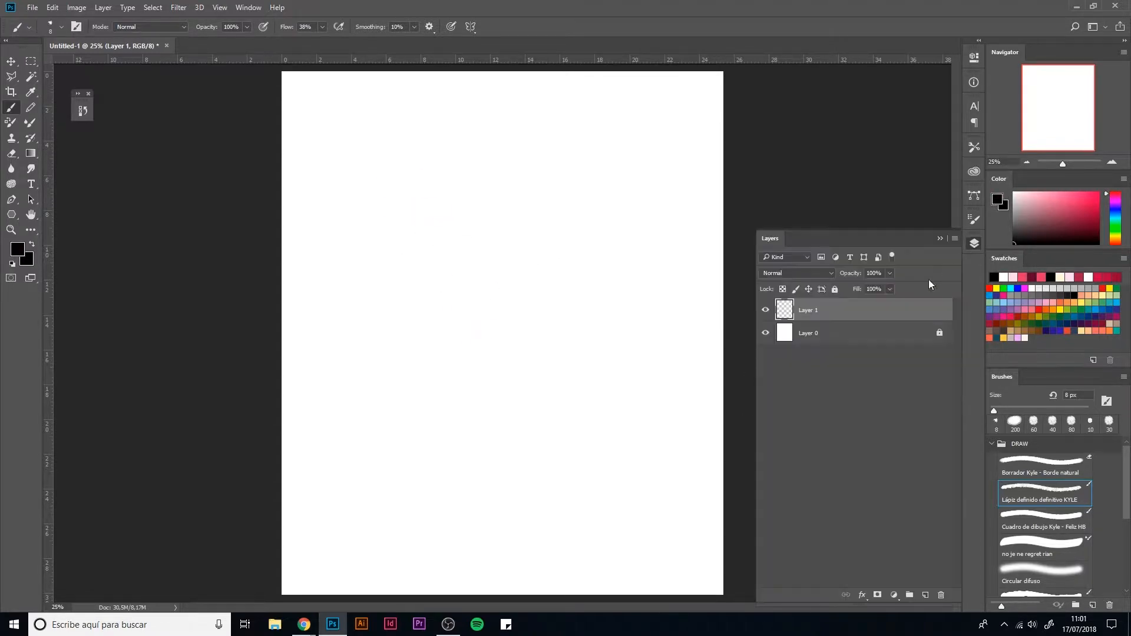
click(765, 333)
click(765, 333)
click(974, 244)
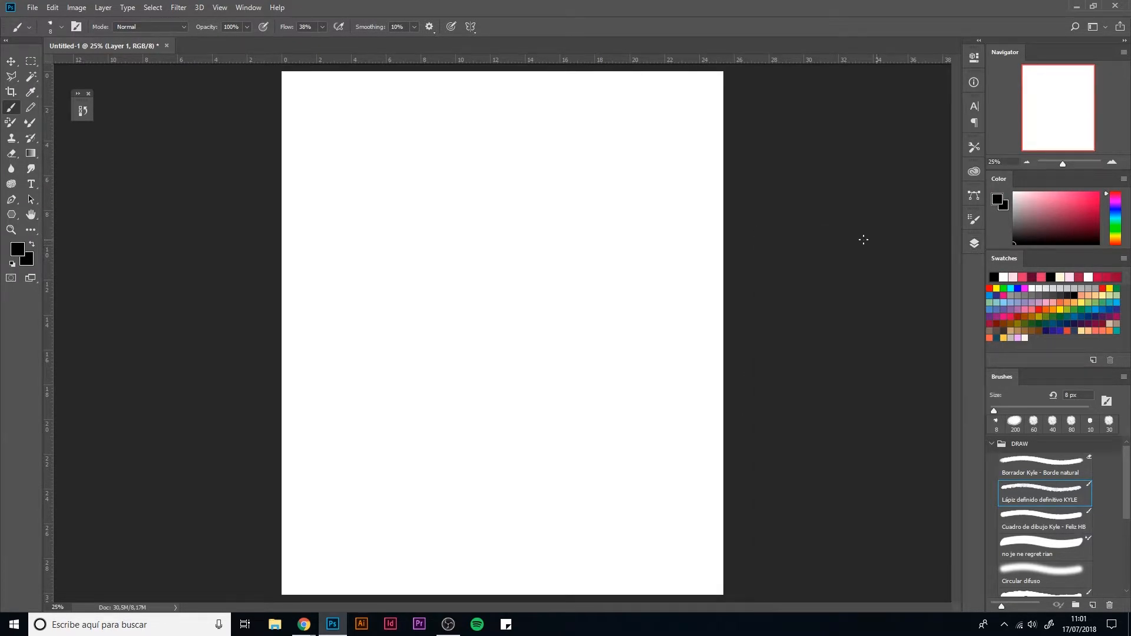
Step: Try wavy test strokes on the canvas with the pencil brush at 15 px, undoing them
mouse_move(454, 122)
mouse_down()
mouse_move(490, 193)
mouse_move(472, 305)
mouse_move(490, 434)
mouse_up()
mouse_move(391, 178)
mouse_down()
mouse_move(474, 187)
mouse_move(543, 311)
mouse_up()
mouse_move(406, 152)
mouse_down()
mouse_move(421, 245)
mouse_move(482, 327)
mouse_up()
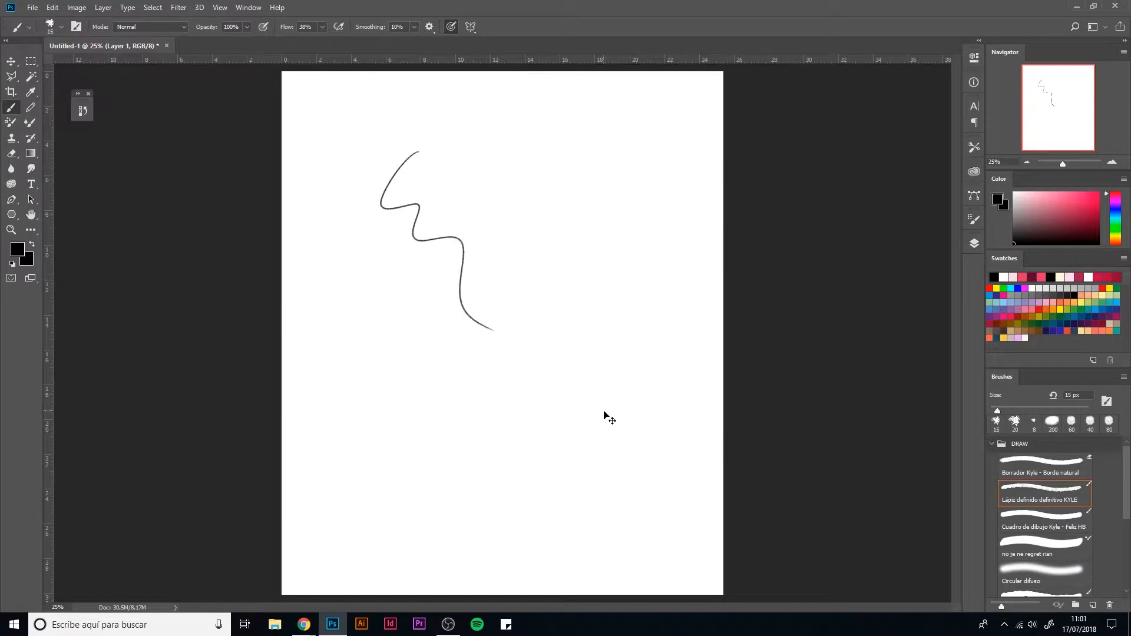
click(33, 218)
double_click(31, 216)
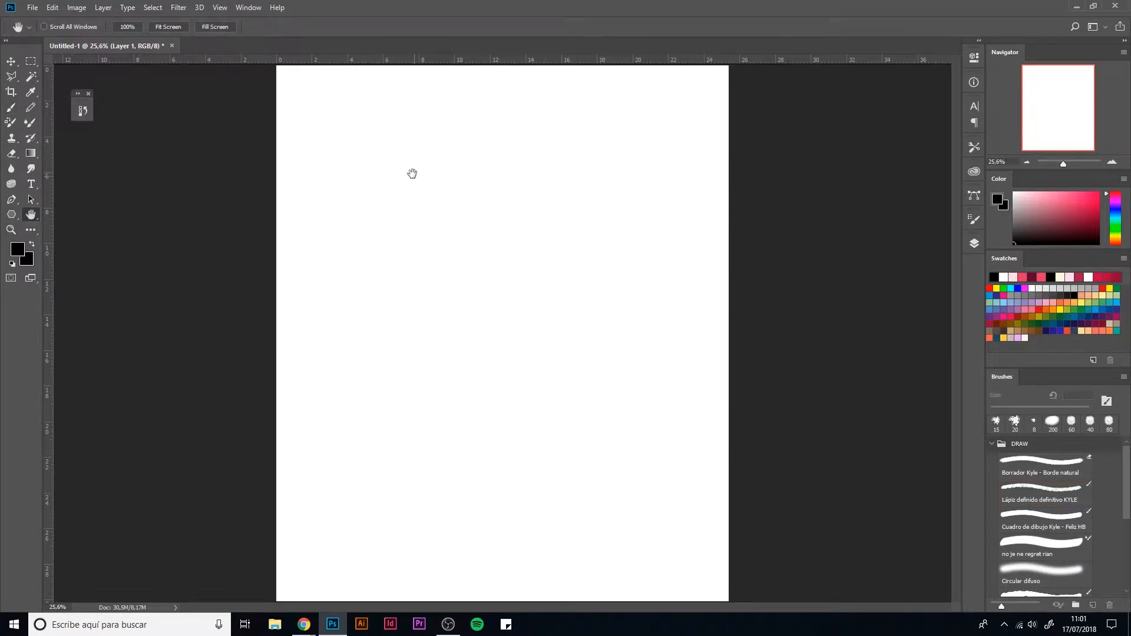
key(b)
mouse_move(408, 154)
mouse_down()
mouse_move(458, 243)
mouse_move(512, 302)
mouse_up()
key(ctrl+z)
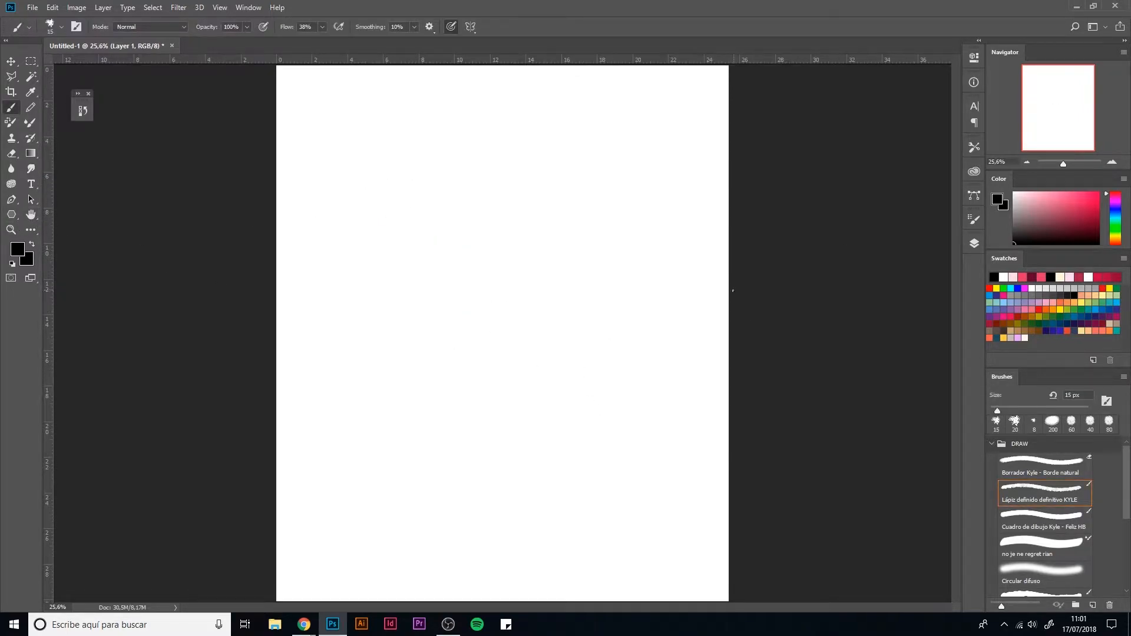
Step: Set the brush flow to 52% and pick dark grey as the foreground colour
drag(286, 29, 292, 30)
drag(464, 119, 508, 329)
key(ctrl+z)
drag(288, 29, 292, 29)
click(1014, 225)
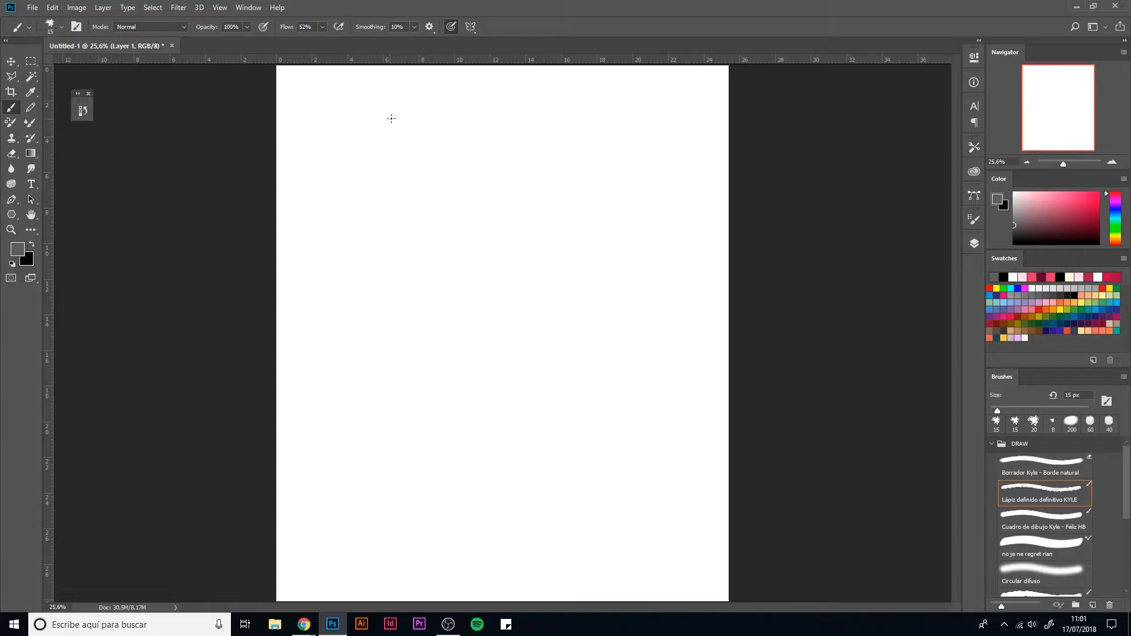
Step: Sketch a loose rounded form with light curved pencil strokes in the canvas's upper-left area
mouse_move(380, 118)
mouse_down()
mouse_move(338, 162)
mouse_move(343, 218)
mouse_move(357, 229)
mouse_up()
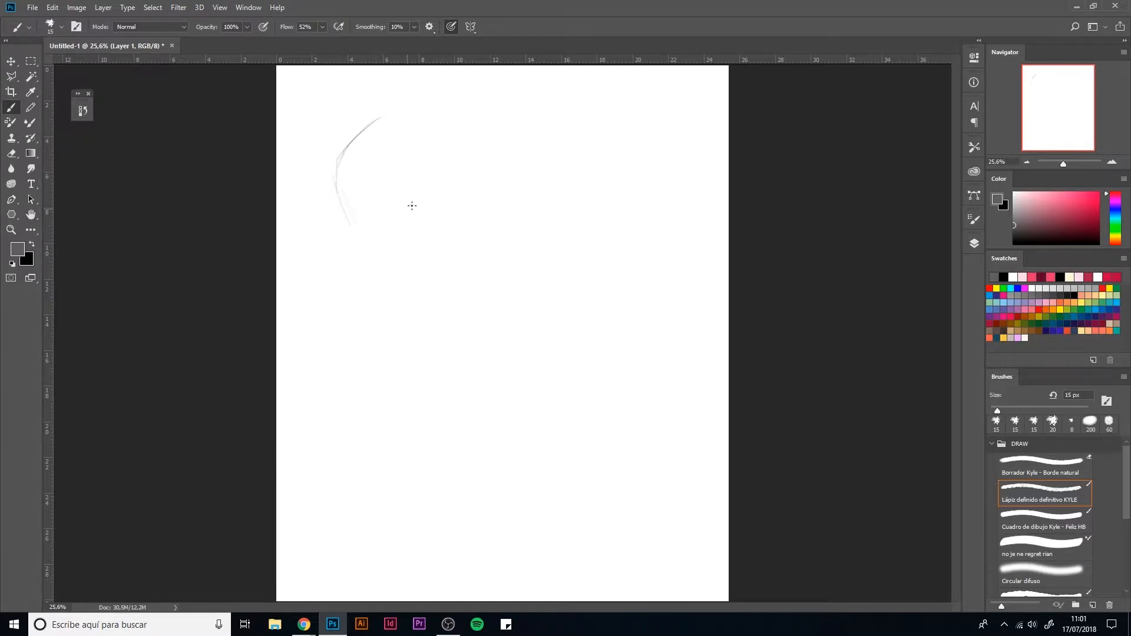
drag(415, 202, 454, 162)
drag(391, 106, 456, 161)
drag(424, 118, 358, 135)
mouse_move(384, 110)
mouse_down()
mouse_move(328, 196)
mouse_move(390, 223)
mouse_up()
drag(434, 180, 368, 235)
mouse_move(377, 105)
mouse_down()
mouse_move(441, 155)
mouse_move(382, 186)
mouse_up()
mouse_move(387, 139)
mouse_down()
mouse_move(386, 196)
mouse_move(367, 187)
mouse_up()
drag(347, 162, 337, 213)
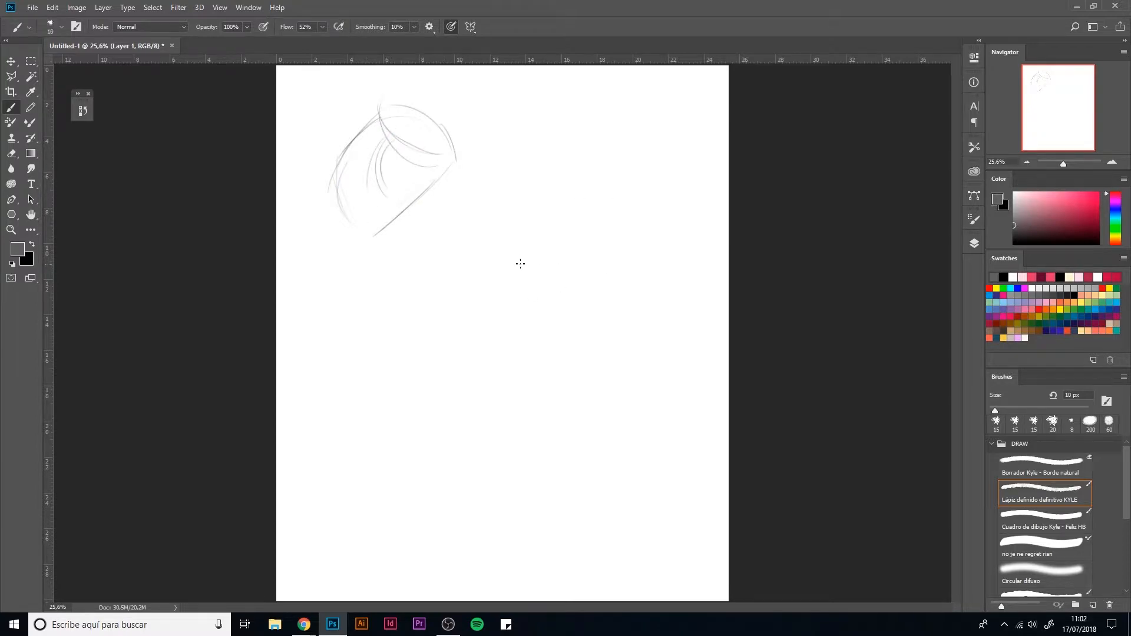
Step: Erase the whole rounded sketch with the eraser enlarged to 300 px, and return to the pencil brush
key(e)
key(bracketright)
key(bracketright)
key(bracketright)
key(bracketright)
key(bracketright)
key(bracketright)
key(bracketright)
mouse_move(446, 188)
mouse_down()
mouse_move(335, 270)
mouse_move(474, 143)
mouse_move(321, 229)
mouse_move(401, 160)
mouse_move(375, 136)
mouse_move(315, 197)
mouse_move(360, 189)
mouse_move(373, 106)
mouse_up()
key(b)
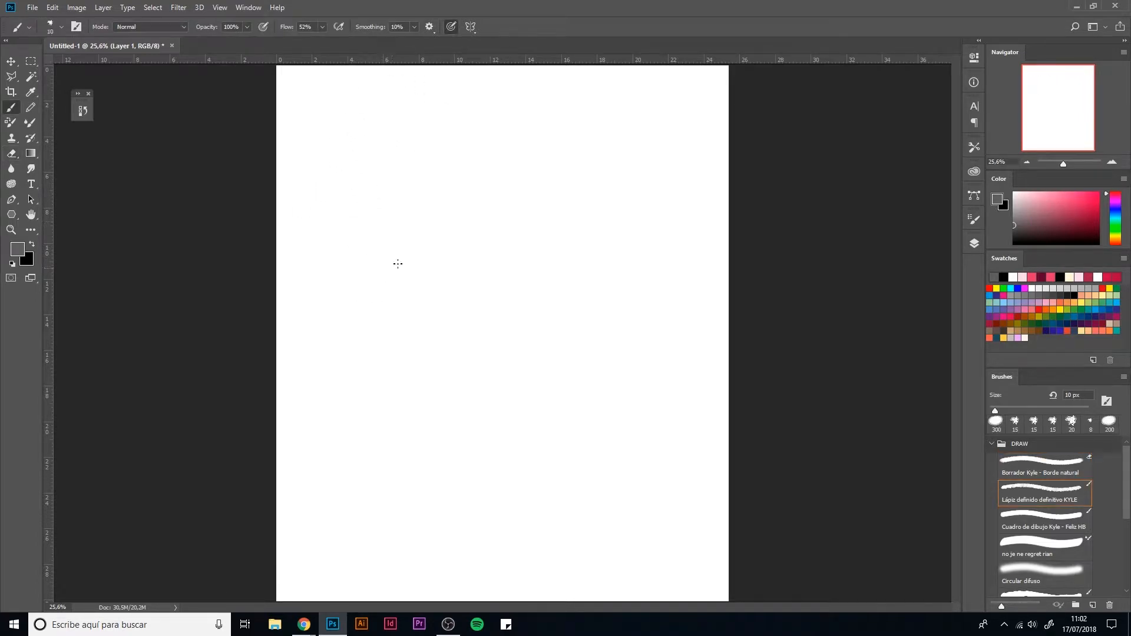
Step: Draw a set of long diagonal arcs with arrowheads at both ends across the upper-left canvas
mouse_move(365, 222)
mouse_down()
mouse_move(409, 142)
mouse_move(433, 138)
mouse_up()
drag(484, 122, 342, 327)
drag(347, 277, 438, 175)
drag(517, 142, 362, 331)
mouse_move(368, 307)
mouse_down()
mouse_move(386, 247)
mouse_move(447, 193)
mouse_up()
mouse_move(539, 151)
mouse_down()
mouse_move(384, 332)
mouse_move(400, 290)
mouse_move(575, 148)
mouse_move(396, 331)
mouse_move(407, 338)
mouse_move(571, 144)
mouse_up()
Step: Draw a row of parallel vertical lines from top to bottom beside the arcs
drag(546, 222, 539, 407)
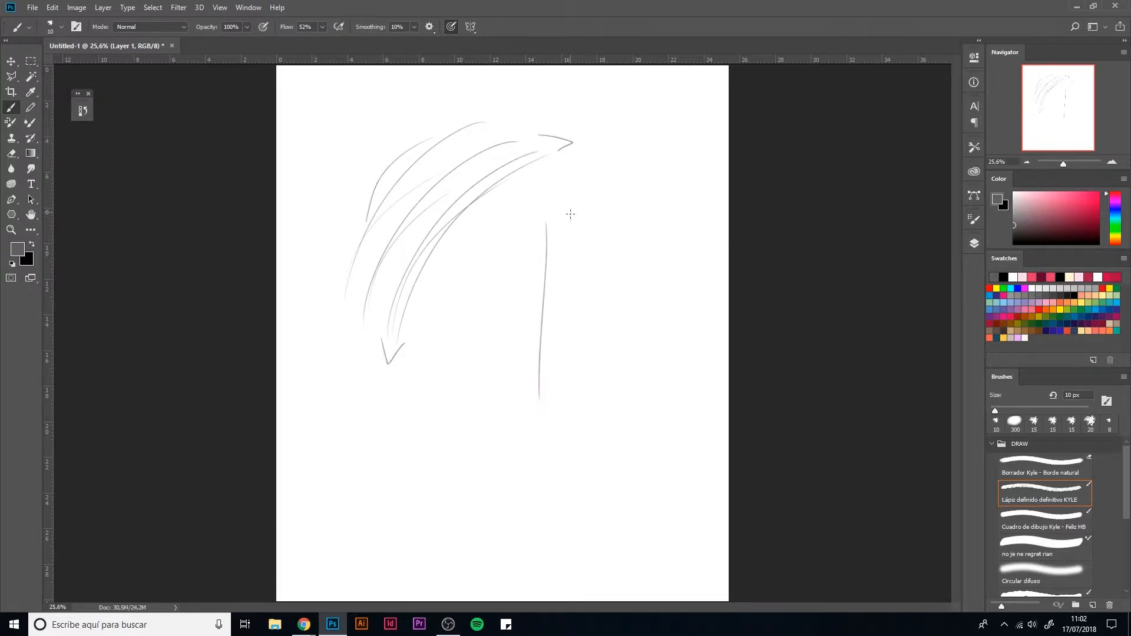
mouse_move(570, 214)
mouse_down()
mouse_move(579, 396)
mouse_move(594, 380)
mouse_up()
drag(622, 218, 619, 392)
drag(639, 216, 637, 387)
drag(656, 219, 654, 389)
mouse_move(674, 217)
mouse_down()
mouse_move(671, 380)
mouse_move(685, 394)
mouse_up()
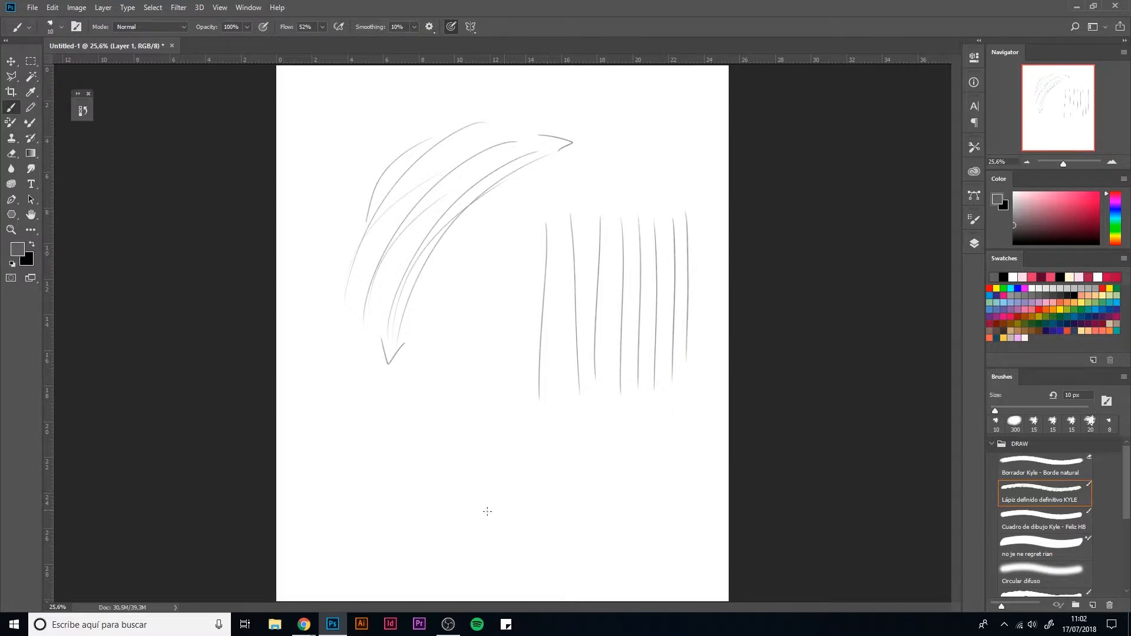
Step: Draw a second row of vertical lines from bottom to top beneath the first row
mouse_move(546, 562)
mouse_down()
mouse_move(541, 421)
mouse_move(554, 424)
mouse_up()
drag(579, 552, 575, 440)
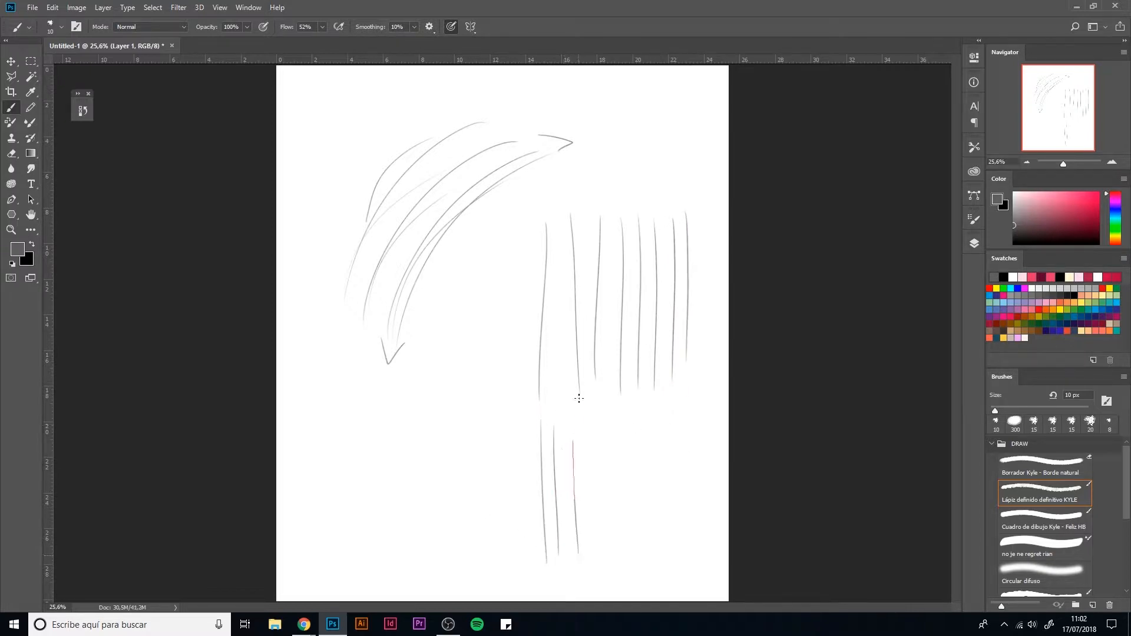
drag(576, 500, 574, 424)
mouse_move(596, 557)
mouse_down()
mouse_move(590, 426)
mouse_move(618, 427)
mouse_up()
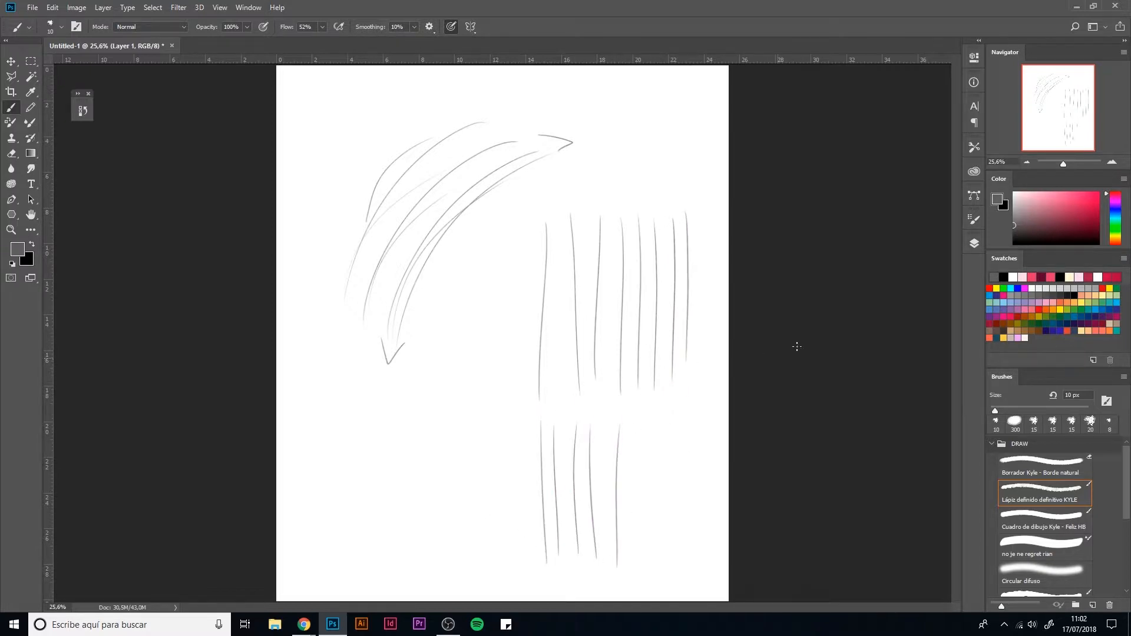
Step: Delete the layer holding the practice strokes and add a new empty layer in its place
click(975, 242)
click(938, 595)
click(926, 595)
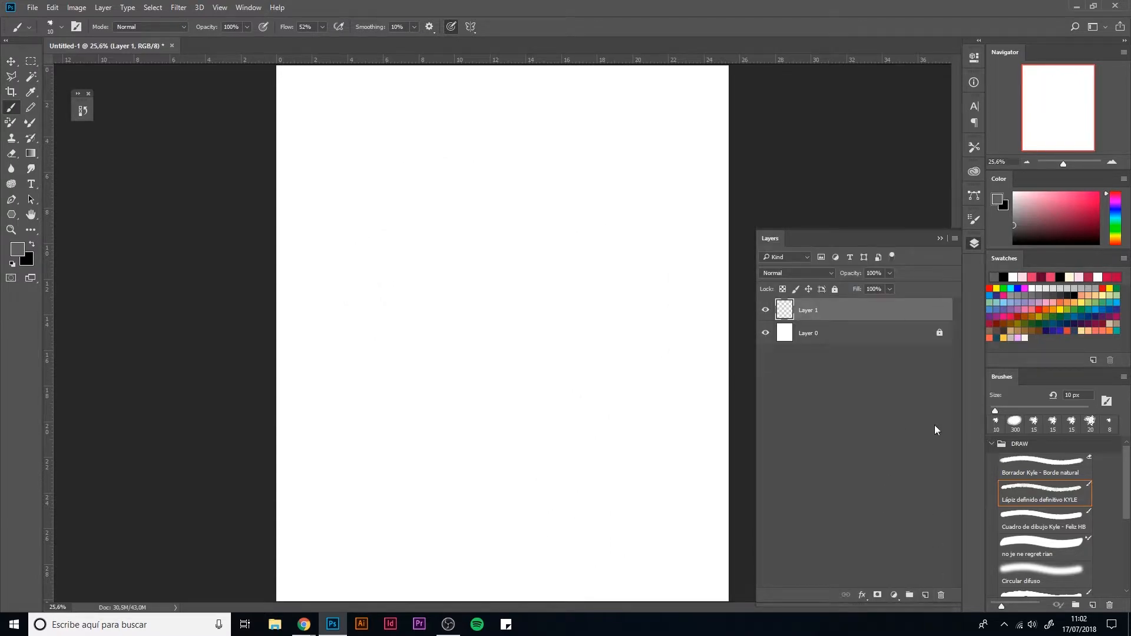
click(973, 243)
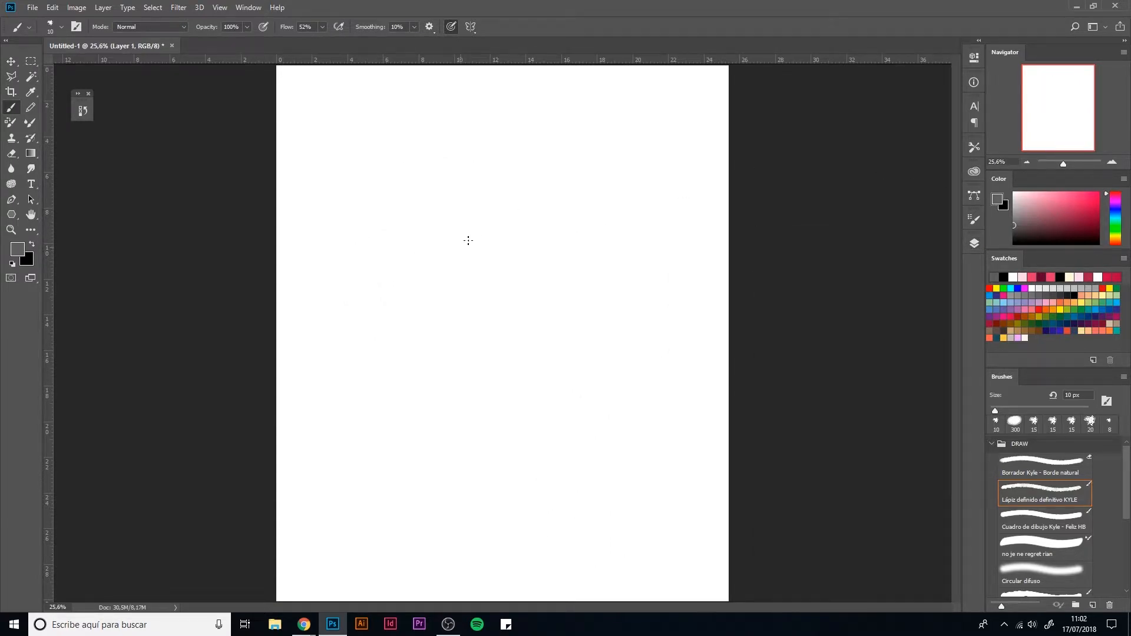
Step: Choose the Cuadro de dibujo Kyle - Feliz HB brush at 20 px with a greyish blue foreground colour
click(1026, 519)
click(1013, 243)
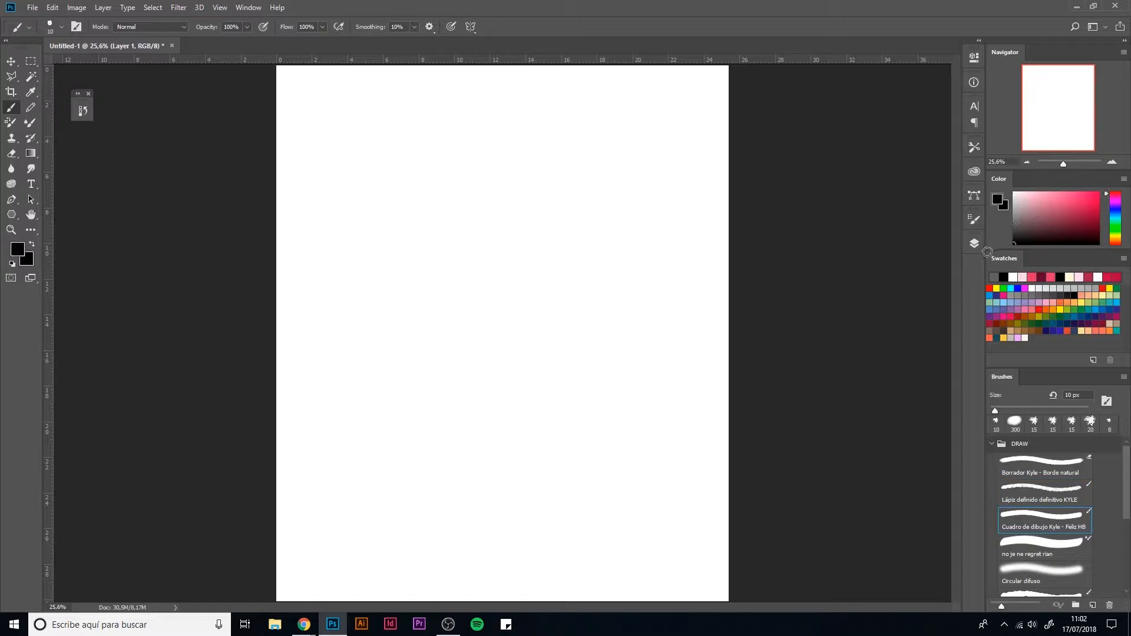
drag(1050, 235, 1035, 210)
click(1114, 212)
key(bracketright)
key(bracketright)
key(bracketright)
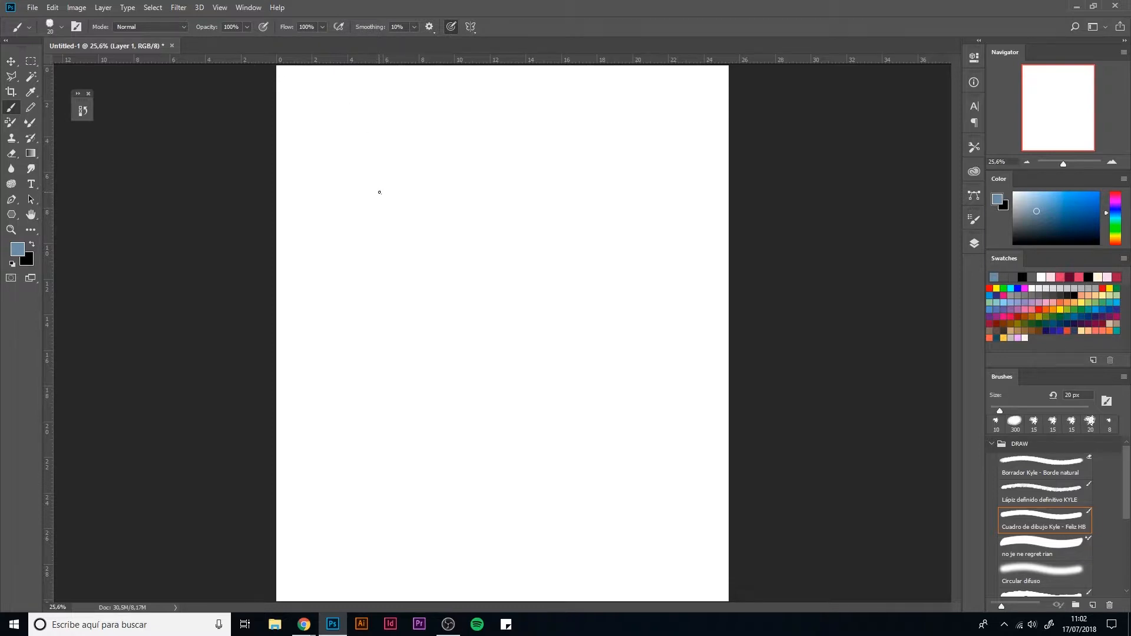
Step: Lighten the foreground colour to pale blue and draw a vertical line in the canvas's upper-left area
drag(383, 194, 384, 228)
key(ctrl+z)
click(1026, 202)
drag(1026, 203, 1027, 200)
drag(394, 144, 394, 265)
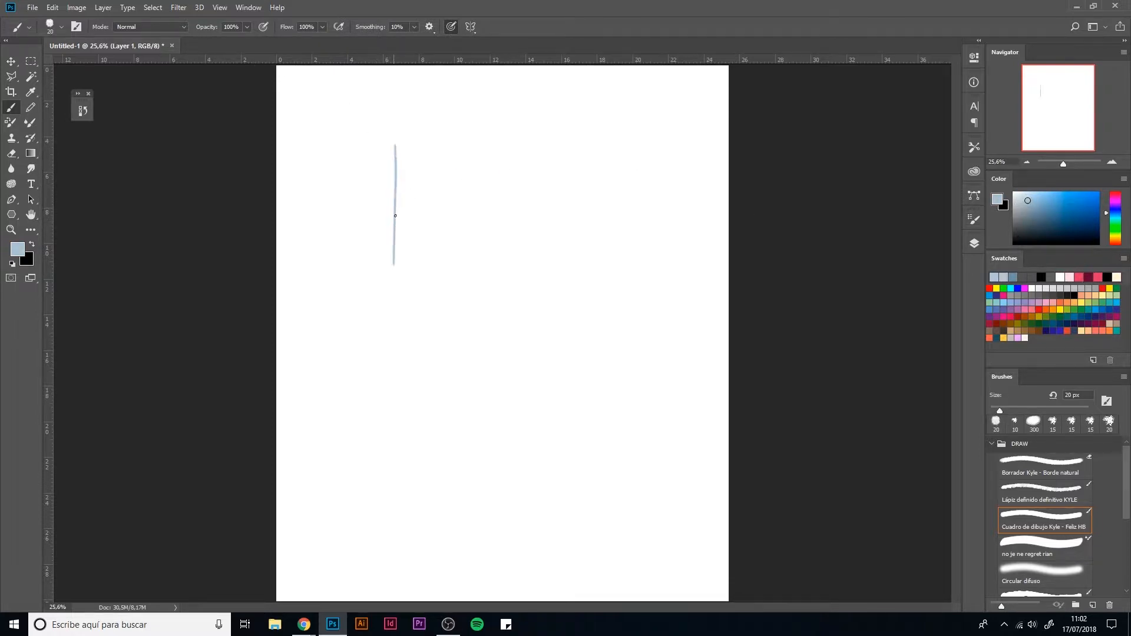
Step: Complete a rectangular frame from the vertical line and erase the stroke overshooting its lower corner
mouse_move(431, 139)
mouse_down()
mouse_move(499, 143)
mouse_move(498, 277)
mouse_up()
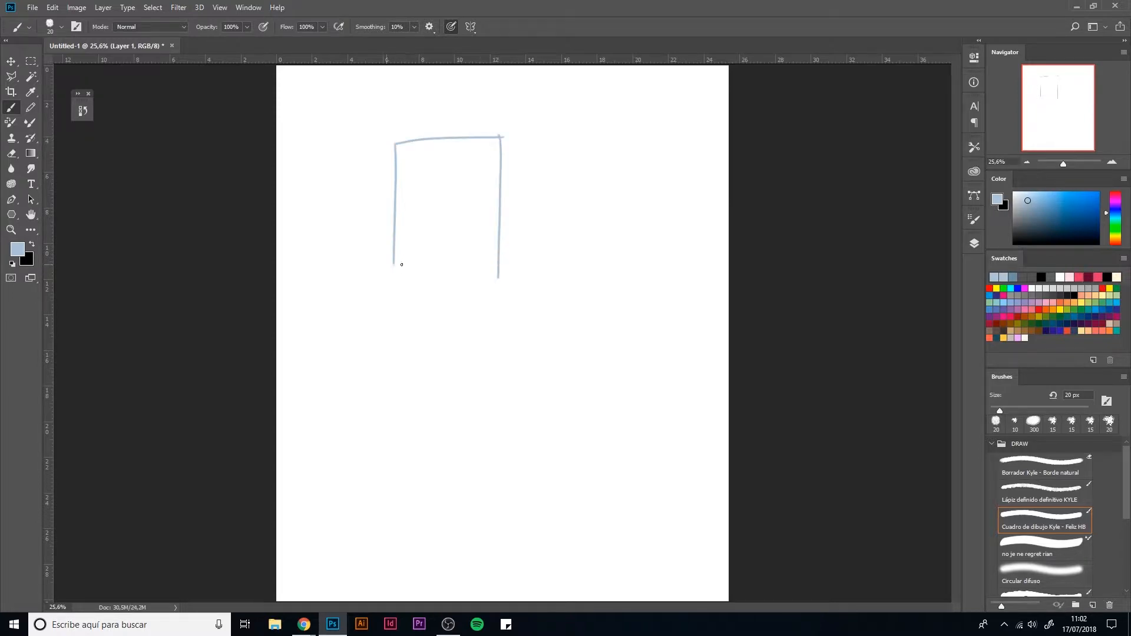
drag(388, 264, 523, 273)
key(e)
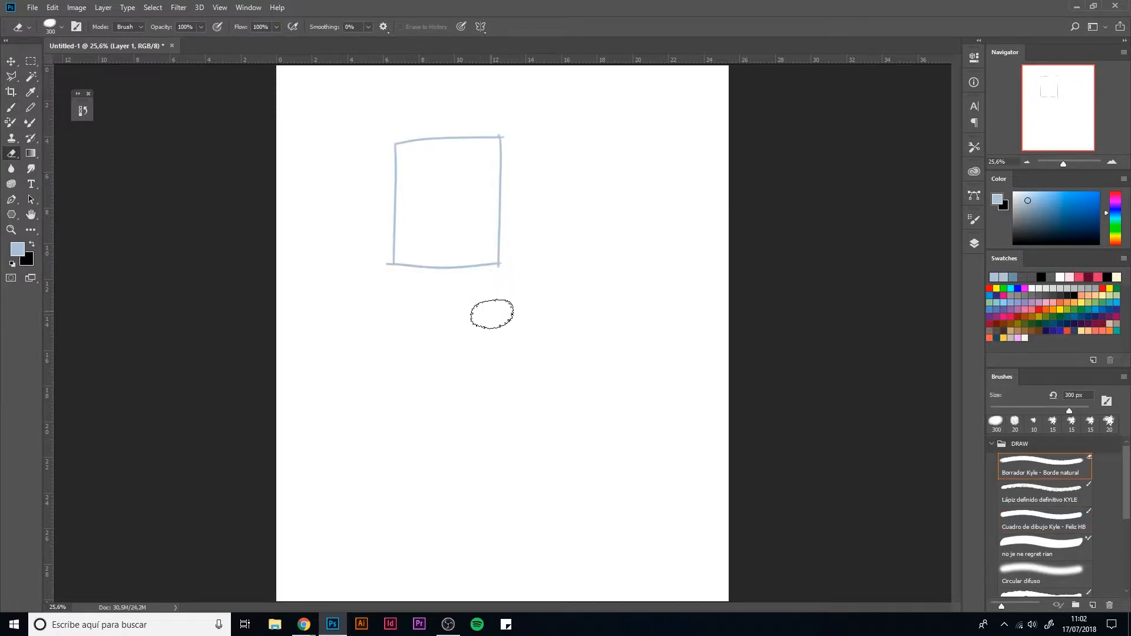
Step: Sketch two overlapping oval mask faces with horns, eyes and jagged mouths inside the frame
key(b)
key(bracketright)
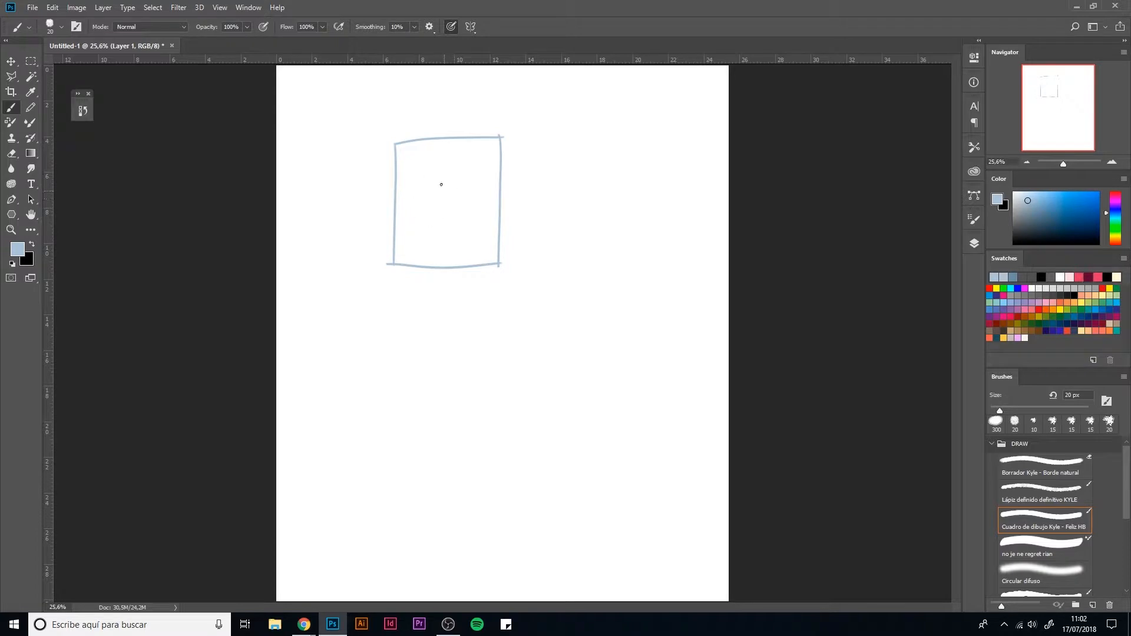
mouse_move(468, 177)
mouse_down()
mouse_move(443, 210)
mouse_move(480, 207)
mouse_move(459, 172)
mouse_move(445, 198)
mouse_move(417, 180)
mouse_move(430, 229)
mouse_move(447, 187)
mouse_move(417, 176)
mouse_up()
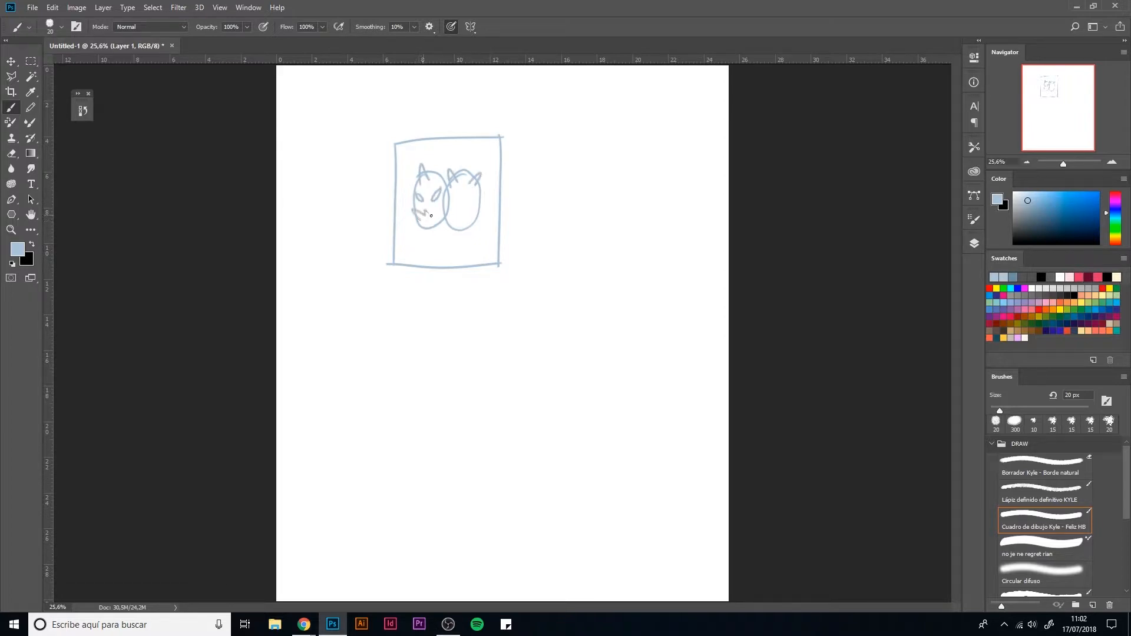
drag(463, 211, 481, 207)
Step: Draw a second rectangular frame beside the first and erase its overshooting corner strokes
mouse_move(524, 134)
mouse_down()
mouse_move(531, 276)
mouse_move(648, 267)
mouse_up()
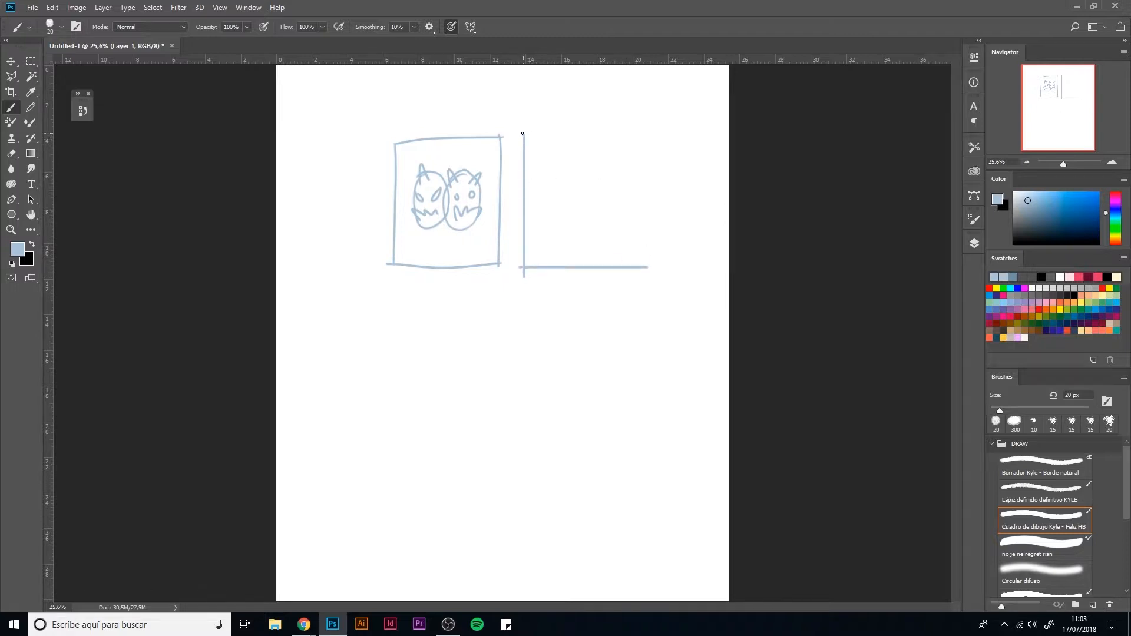
mouse_move(523, 133)
mouse_down()
mouse_move(627, 144)
mouse_move(626, 267)
mouse_up()
mouse_move(626, 131)
mouse_down()
mouse_move(626, 301)
mouse_move(640, 291)
mouse_up()
key(e)
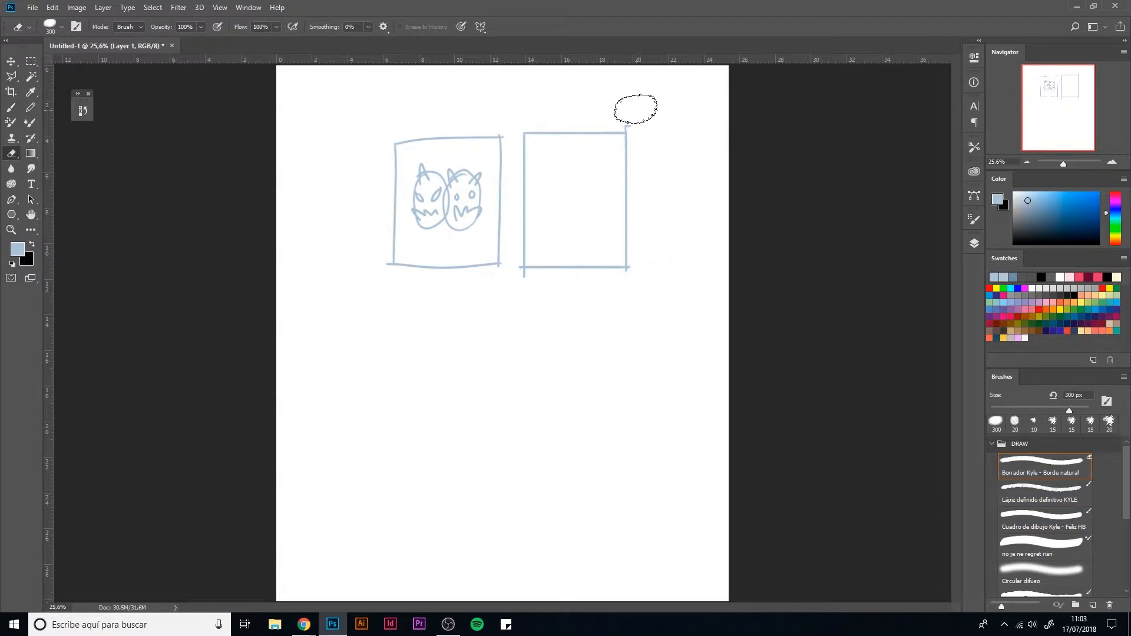
Step: Sketch a single large mask with one central horn, slanted eyes and a jagged mouth inside the second frame
key(b)
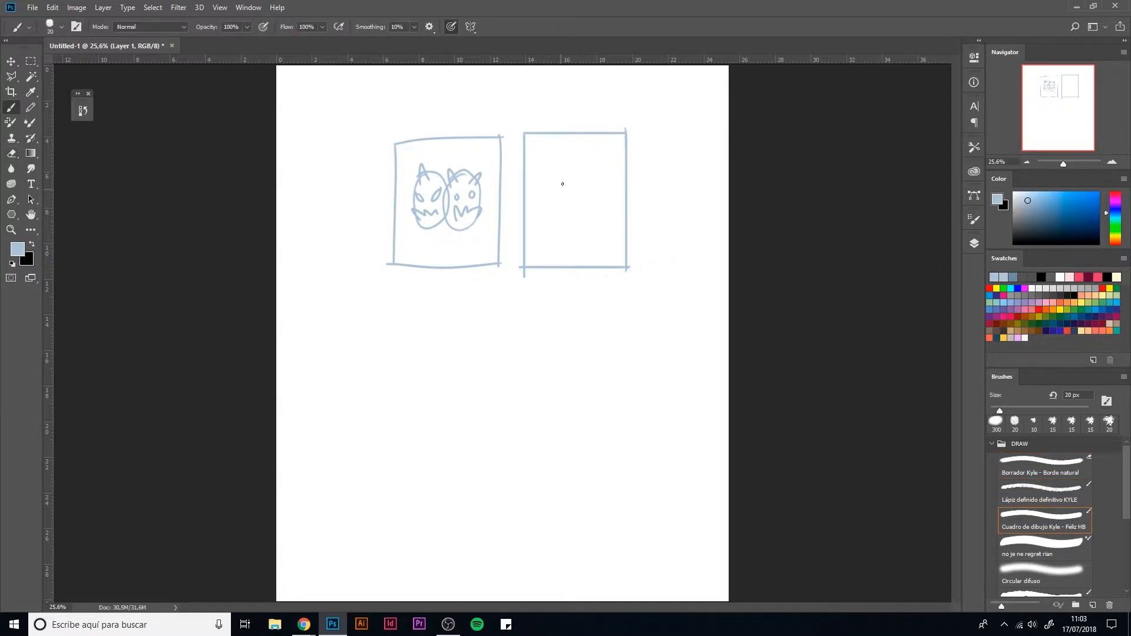
mouse_move(584, 157)
mouse_down()
mouse_move(548, 169)
mouse_move(543, 215)
mouse_move(562, 243)
mouse_move(586, 243)
mouse_move(607, 215)
mouse_move(606, 177)
mouse_move(583, 151)
mouse_move(609, 184)
mouse_move(590, 169)
mouse_move(556, 190)
mouse_move(566, 226)
mouse_move(595, 232)
mouse_up()
key(ctrl+z)
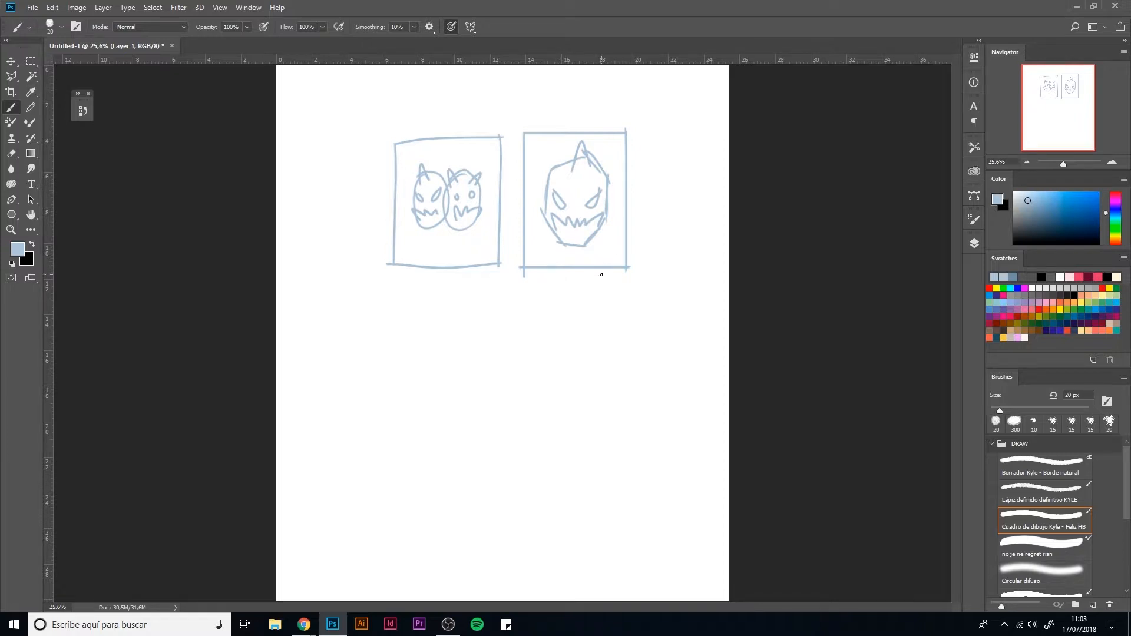
key(l)
click(524, 299)
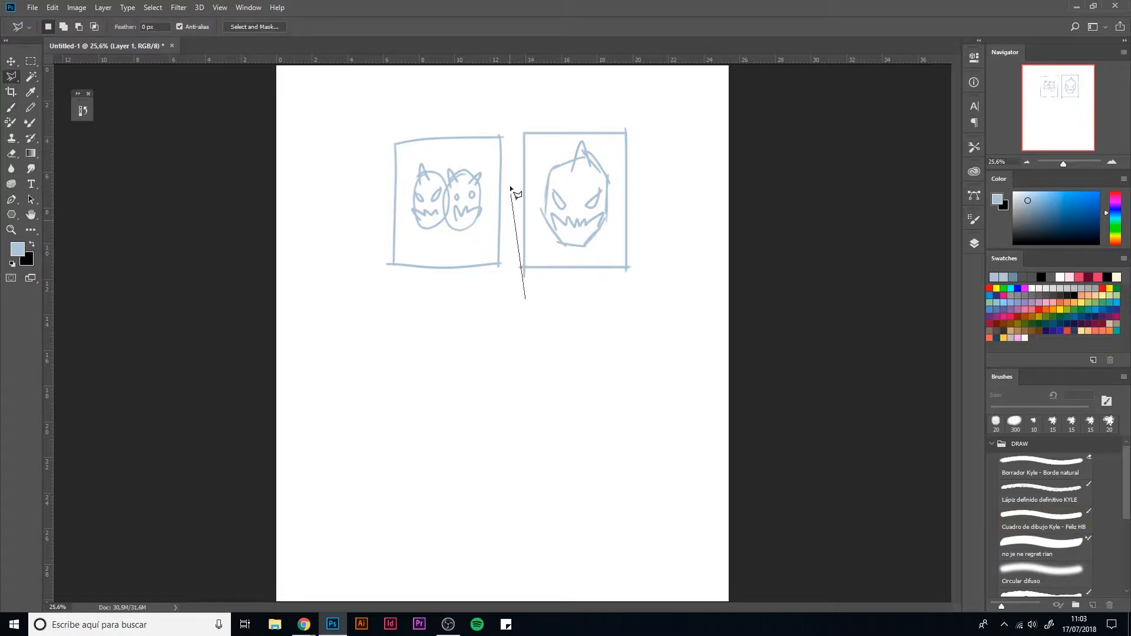
click(276, 76)
click(483, 334)
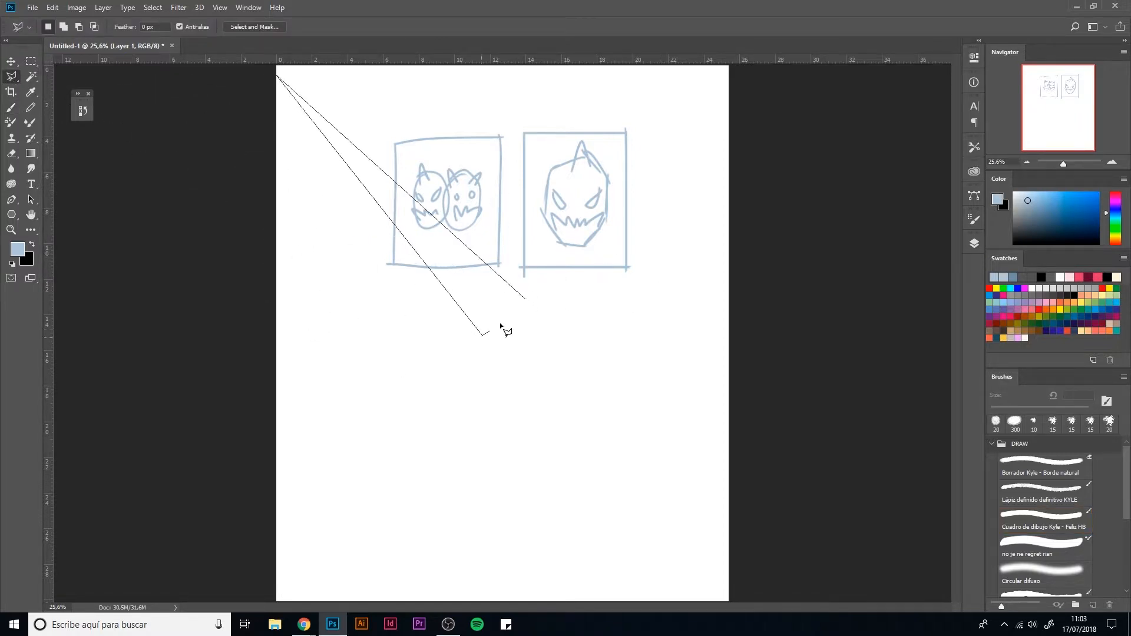
key(Escape)
Step: Lasso the single-horned mask with its frame, duplicate it to a new layer and place the copy directly below
click(11, 78)
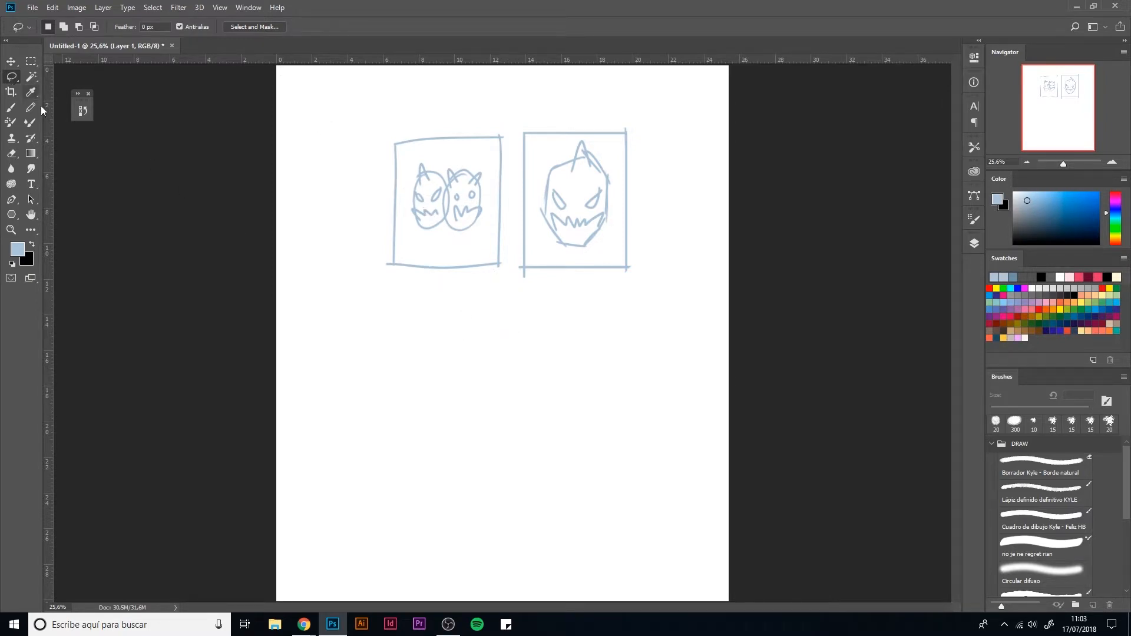
mouse_move(538, 104)
mouse_down()
mouse_move(515, 278)
mouse_move(643, 116)
mouse_move(558, 133)
mouse_move(531, 214)
mouse_move(585, 275)
mouse_move(586, 373)
mouse_move(693, 188)
mouse_move(580, 335)
mouse_move(591, 333)
mouse_up()
key(ctrl+j)
key(ctrl+t)
key(Return)
Step: Erase the central horn on the copied mask and draw a flatter head top with two small side horns
key(e)
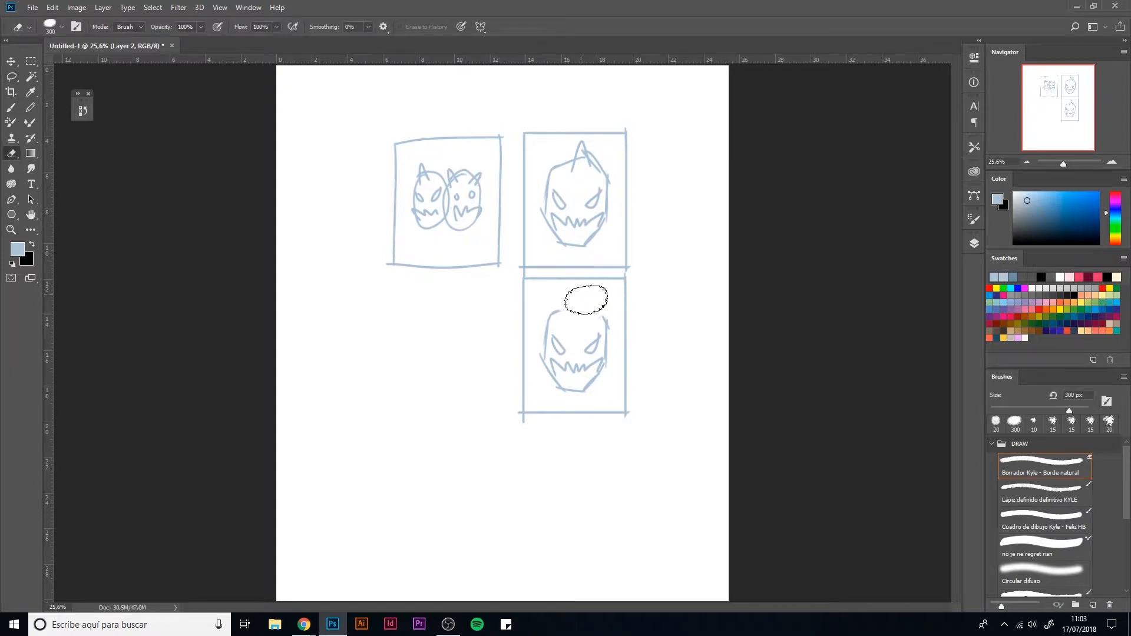
click(585, 300)
key(b)
drag(560, 312, 606, 323)
Step: Merge Layer 1 and Layer 2 into one layer
click(973, 243)
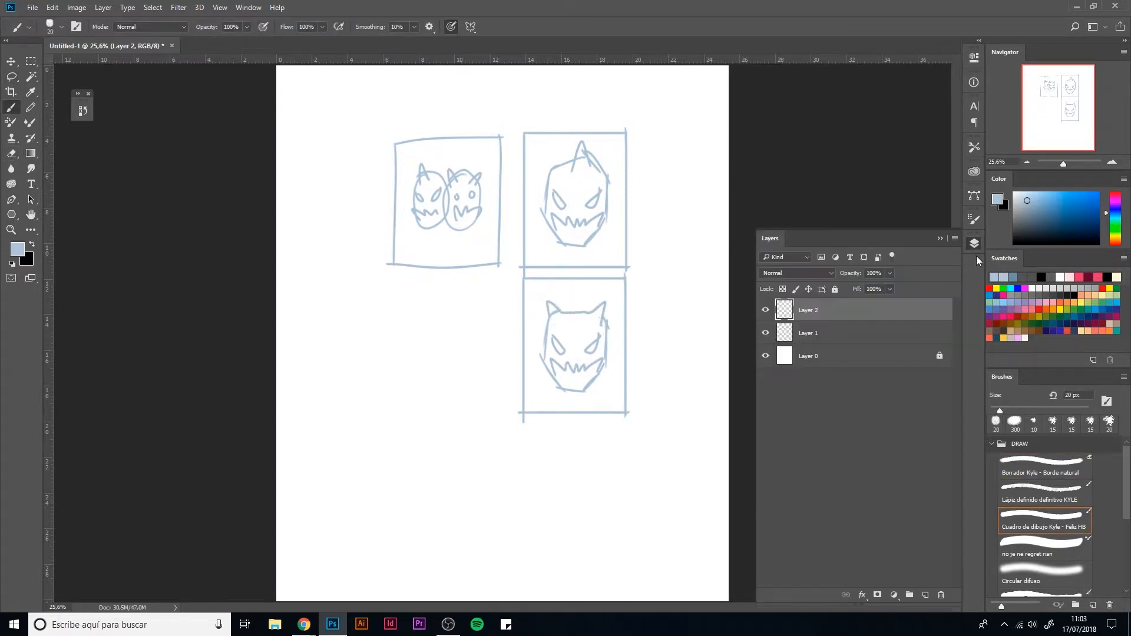
shift+click(853, 353)
click(859, 336)
shift+click(858, 318)
click(869, 318)
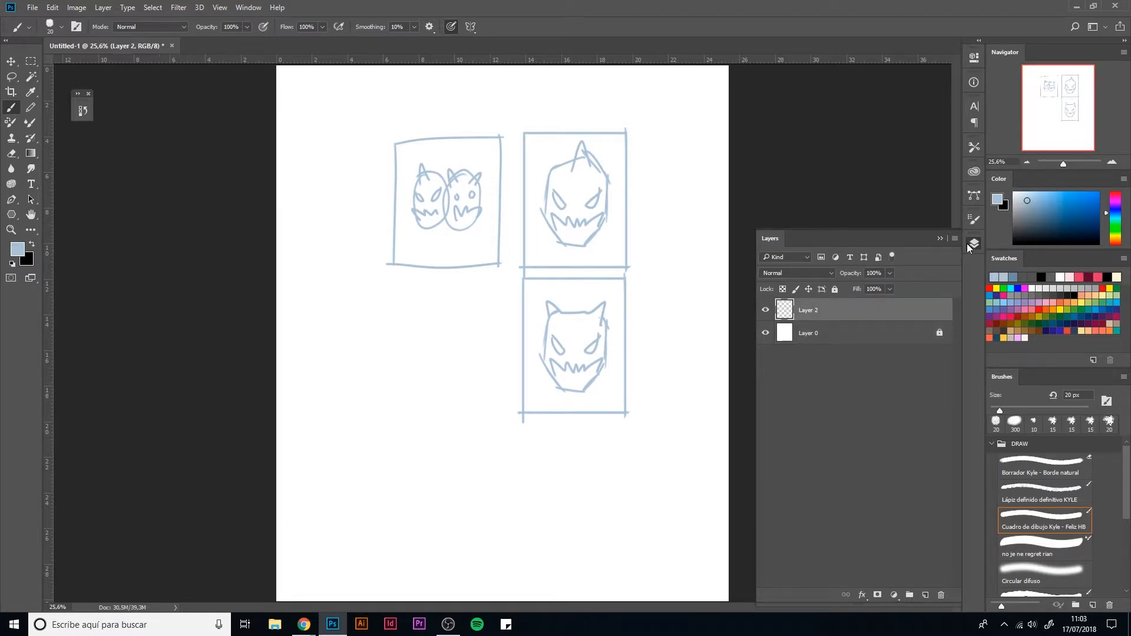
click(974, 243)
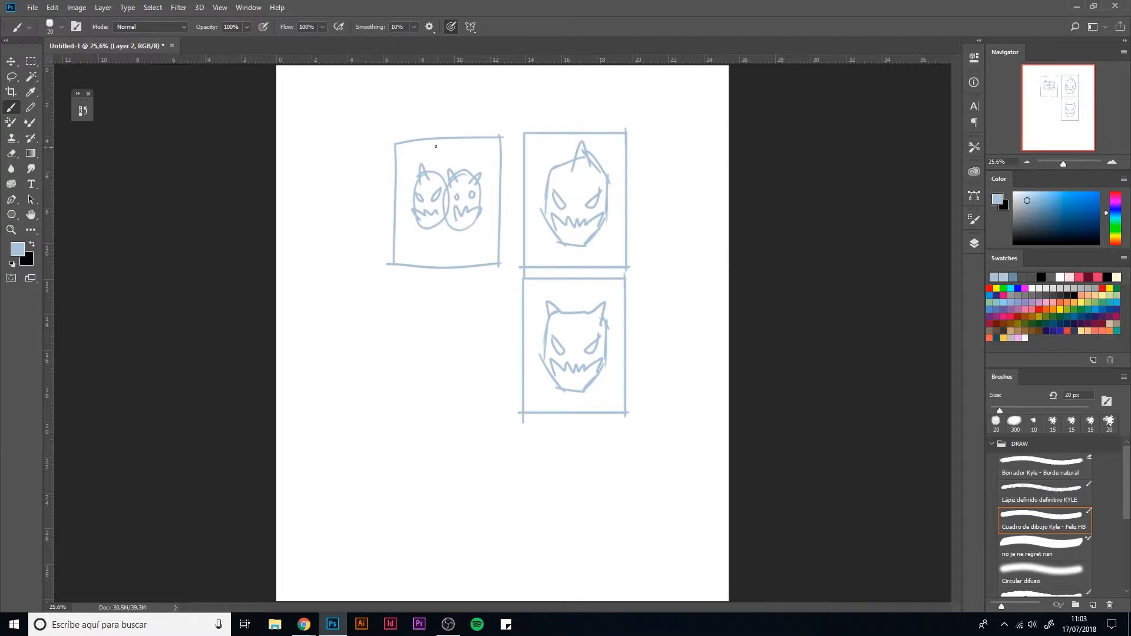
Step: Handwrite "- CHOOSE A MITH" above the thumbnail sketches
mouse_move(397, 97)
mouse_down()
mouse_move(395, 111)
mouse_move(438, 97)
mouse_up()
mouse_move(461, 89)
mouse_down()
mouse_move(454, 106)
mouse_move(483, 89)
mouse_move(540, 99)
mouse_up()
drag(547, 87, 557, 101)
drag(553, 86, 565, 84)
drag(567, 86, 567, 100)
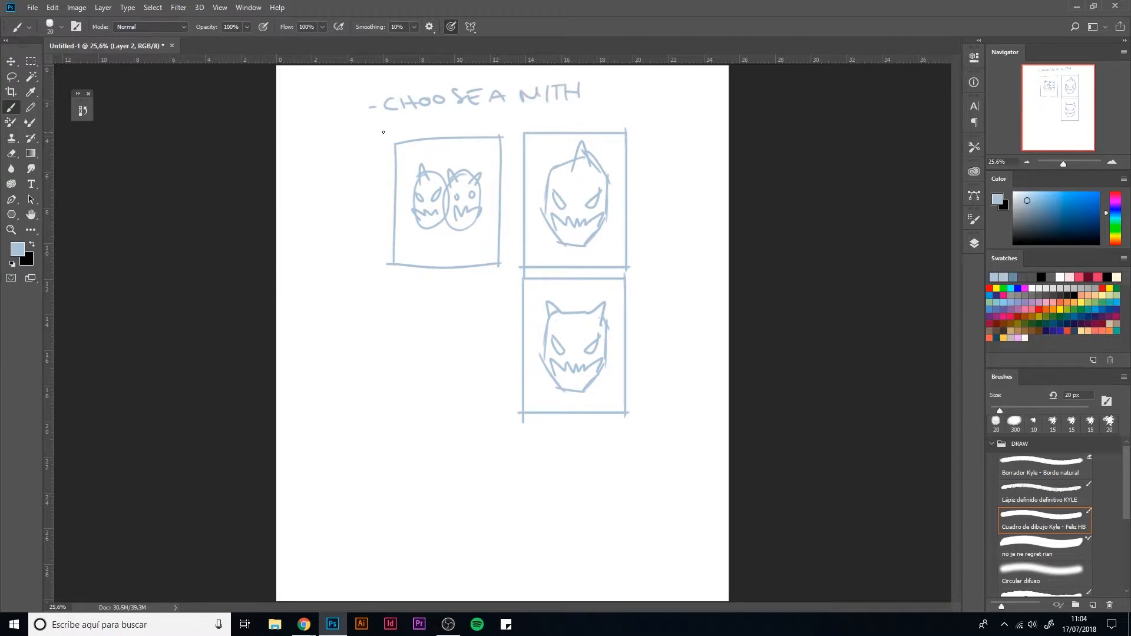
Step: Handwrite "- SELECT THE COMPOSITION" as a second line under the first note
mouse_move(384, 128)
mouse_down()
mouse_move(370, 129)
mouse_move(436, 132)
mouse_up()
drag(443, 120, 451, 116)
mouse_move(464, 115)
mouse_down()
mouse_move(455, 130)
mouse_move(469, 129)
mouse_up()
drag(458, 117, 494, 127)
mouse_move(484, 116)
mouse_down()
mouse_move(506, 112)
mouse_move(504, 129)
mouse_up()
mouse_move(514, 113)
mouse_down()
mouse_move(514, 128)
mouse_move(534, 126)
mouse_up()
drag(519, 121, 537, 111)
mouse_move(564, 112)
mouse_down()
mouse_move(562, 125)
mouse_move(571, 115)
mouse_move(597, 125)
mouse_up()
drag(598, 113, 608, 114)
mouse_move(623, 109)
mouse_down()
mouse_move(619, 122)
mouse_move(647, 110)
mouse_up()
mouse_move(650, 109)
mouse_down()
mouse_move(650, 120)
mouse_move(682, 103)
mouse_up()
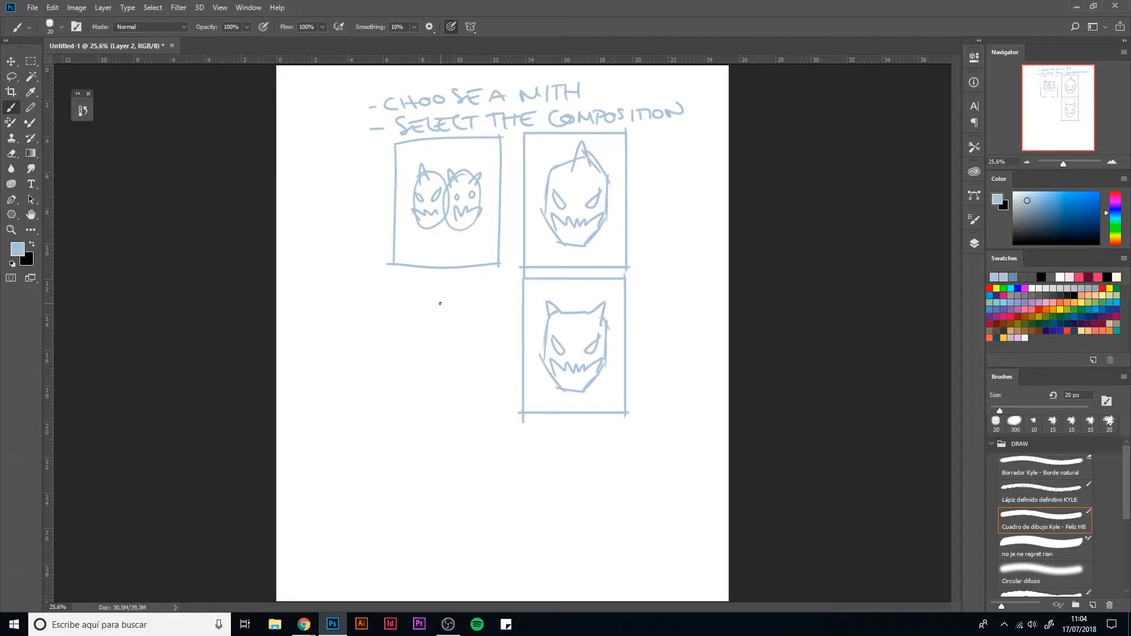
Step: Below the two-mask thumbnail, sketch a mask split by a vertical line with different horns, and frame it
drag(442, 297, 441, 390)
mouse_move(440, 284)
mouse_down()
mouse_move(423, 299)
mouse_move(464, 302)
mouse_move(471, 289)
mouse_move(473, 310)
mouse_move(399, 328)
mouse_move(420, 387)
mouse_move(450, 402)
mouse_up()
drag(473, 318, 465, 393)
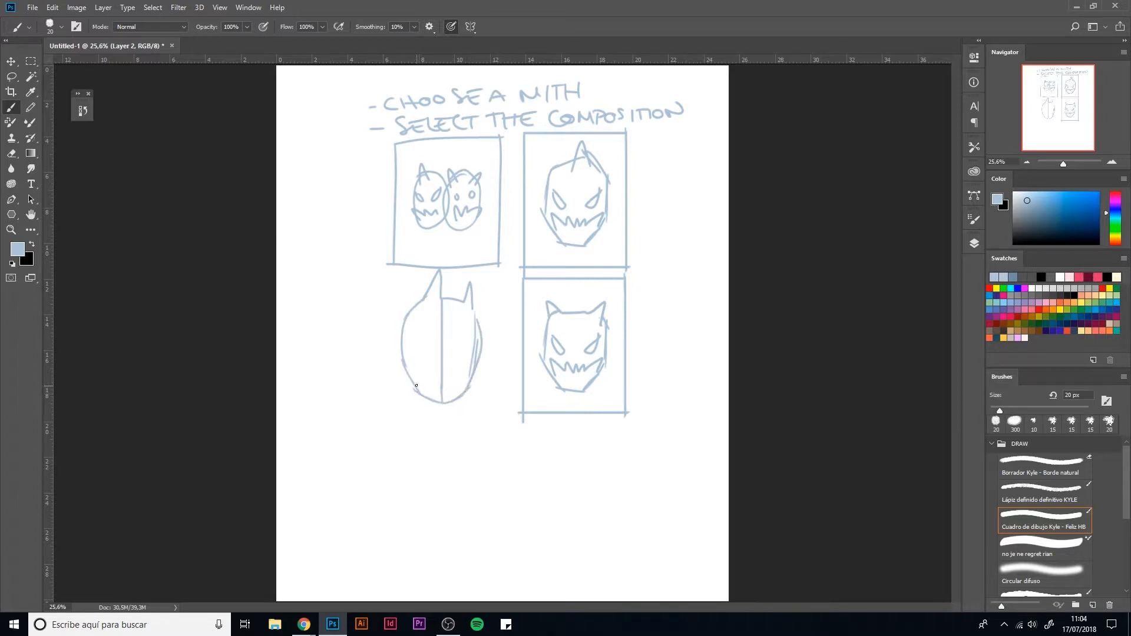
mouse_move(411, 368)
mouse_down()
mouse_move(454, 375)
mouse_move(460, 357)
mouse_move(425, 342)
mouse_move(457, 344)
mouse_move(469, 330)
mouse_up()
mouse_move(387, 295)
mouse_down()
mouse_move(390, 420)
mouse_move(497, 409)
mouse_move(413, 288)
mouse_move(496, 290)
mouse_move(497, 424)
mouse_up()
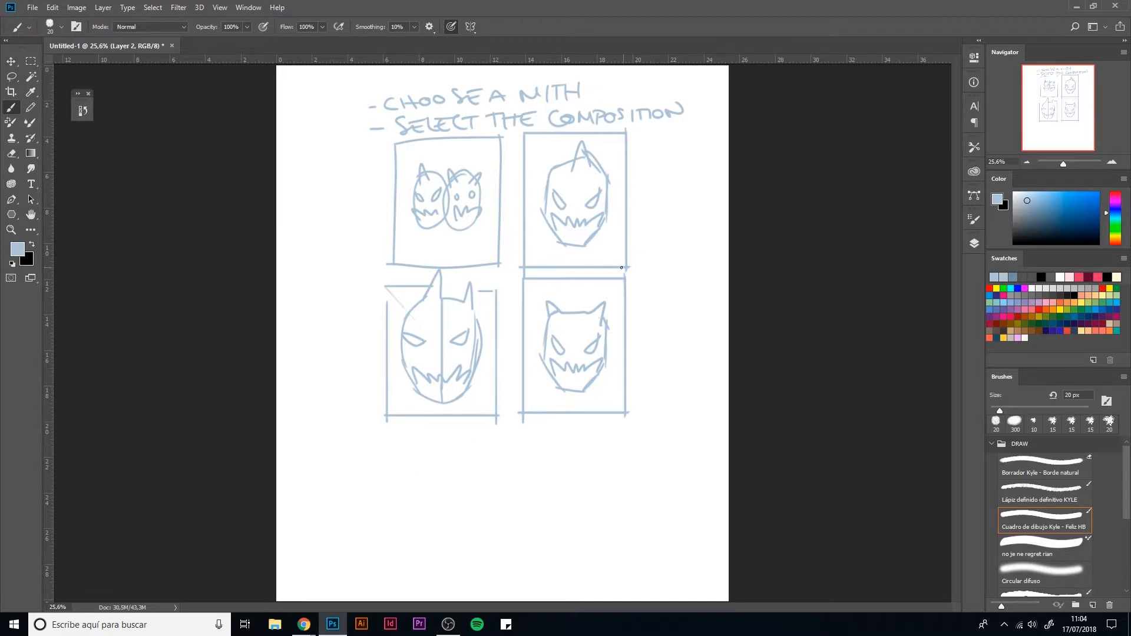
Step: Add curled ornaments around the single-horned mask and mark an X beside it and beside the two-horned mask below
mouse_move(596, 228)
mouse_down()
mouse_move(613, 248)
mouse_move(545, 241)
mouse_move(547, 252)
mouse_up()
mouse_move(561, 167)
mouse_down()
mouse_move(551, 185)
mouse_move(556, 168)
mouse_up()
drag(623, 159, 632, 160)
drag(646, 237, 631, 256)
drag(631, 238, 647, 258)
mouse_move(632, 289)
mouse_down()
mouse_move(646, 314)
mouse_move(633, 314)
mouse_up()
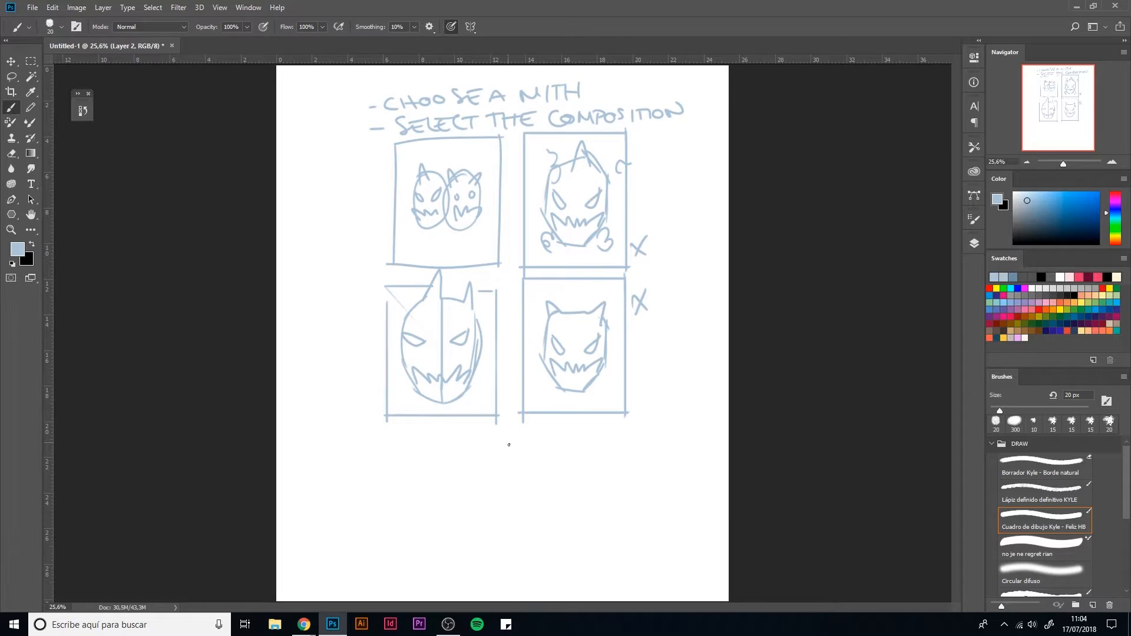
Step: Select the two-mask and split-mask thumbnails, scale them to about 71% and move them to the page's left edge
key(m)
drag(511, 433, 358, 134)
key(ctrl+t)
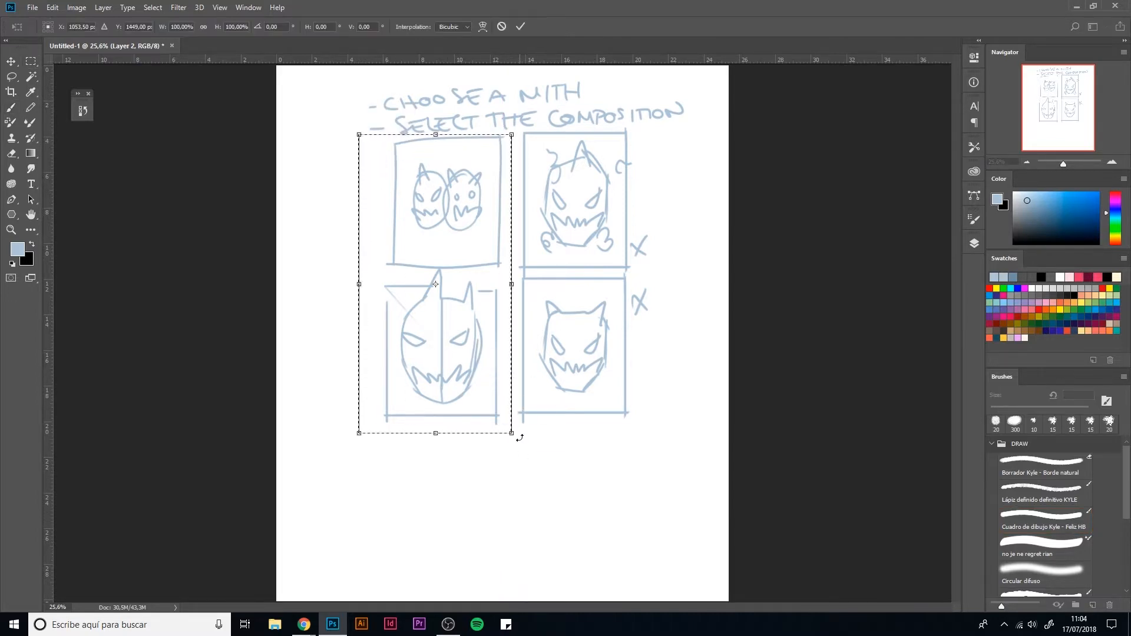
drag(512, 433, 458, 348)
drag(420, 200, 346, 213)
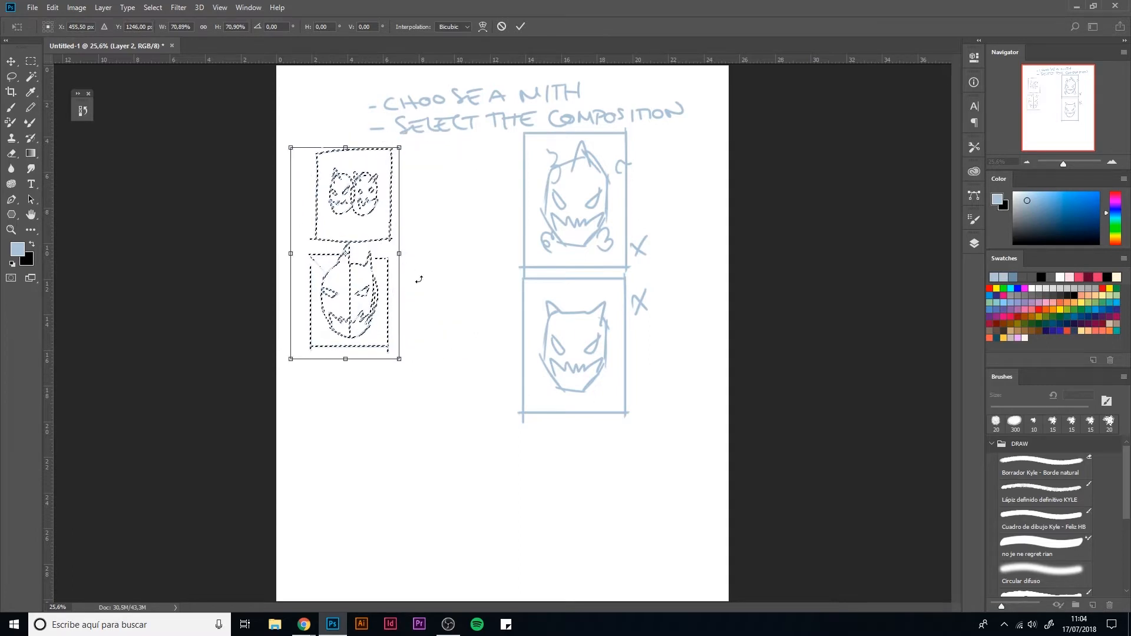
key(Return)
key(ctrl+d)
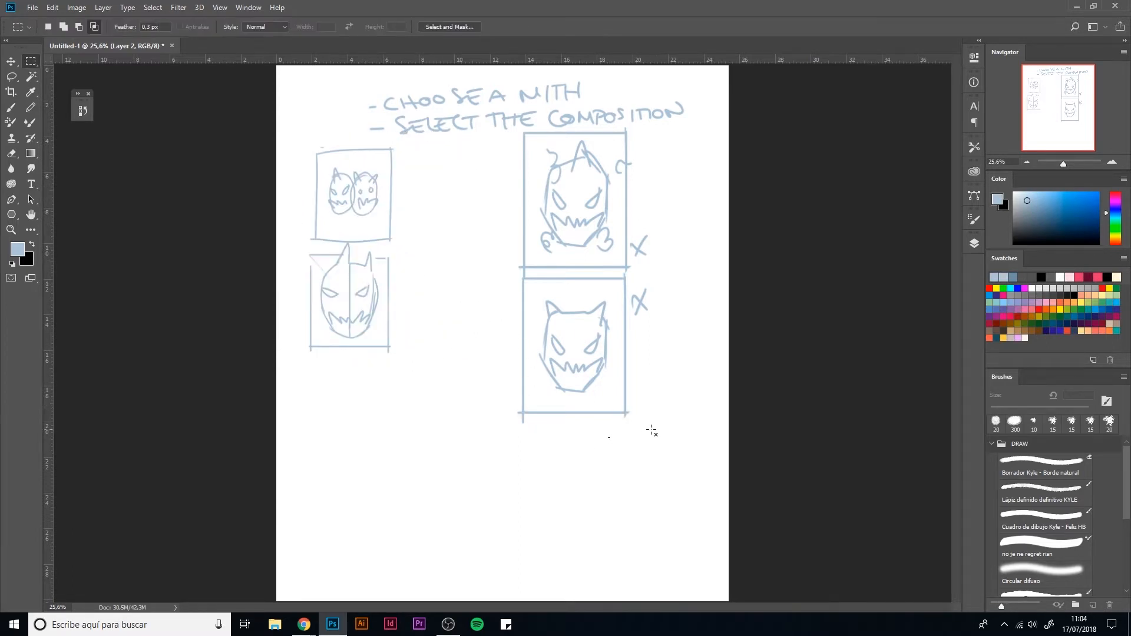
Step: Sketch a larger turned mask with two long horns, eyes and a jagged mouth beneath the reduced thumbnails
key(b)
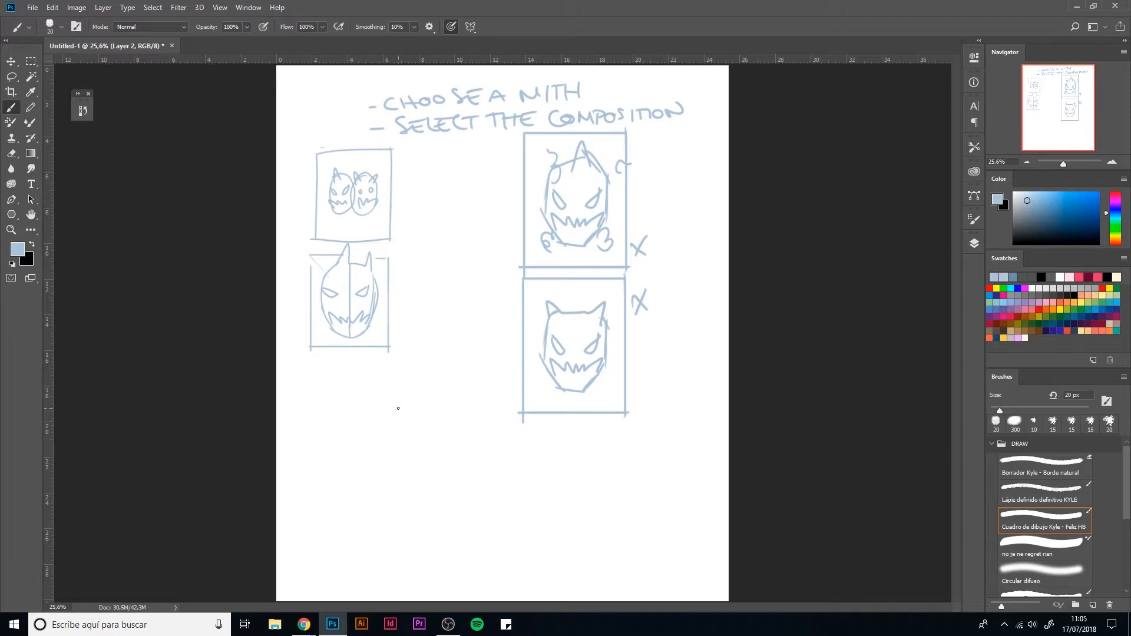
mouse_move(410, 390)
mouse_down()
mouse_move(365, 434)
mouse_move(395, 503)
mouse_move(384, 499)
mouse_move(435, 461)
mouse_move(446, 429)
mouse_move(435, 398)
mouse_move(394, 399)
mouse_move(415, 407)
mouse_move(363, 384)
mouse_move(383, 407)
mouse_up()
mouse_move(359, 465)
mouse_down()
mouse_move(375, 480)
mouse_move(409, 482)
mouse_up()
drag(404, 442, 369, 450)
Step: Lasso the large turned mask, duplicate it, flip the copy horizontally and place it beside the original
key(l)
mouse_move(434, 510)
mouse_down()
mouse_move(366, 361)
mouse_move(457, 488)
mouse_up()
key(ctrl+j)
key(ctrl+t)
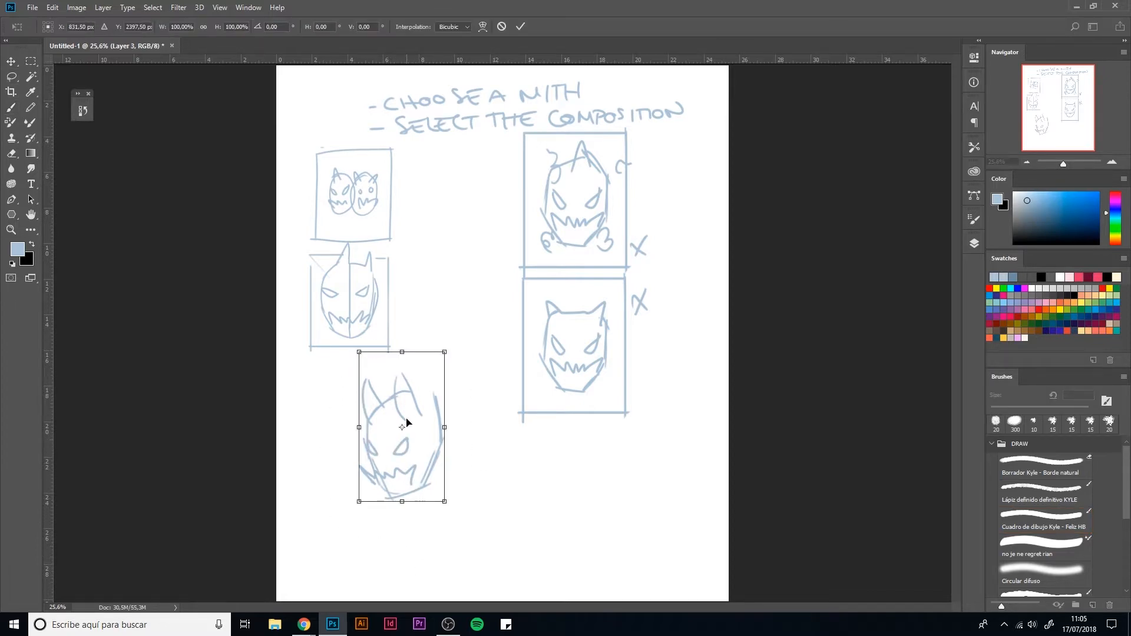
right_click(402, 225)
click(453, 402)
drag(420, 448, 505, 449)
key(Return)
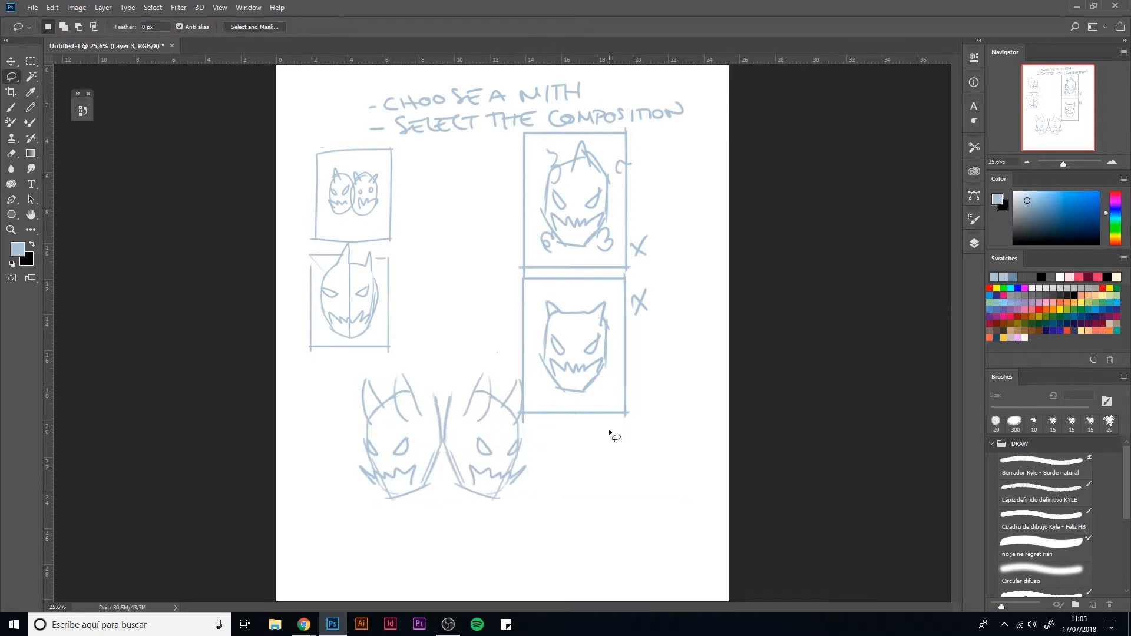
mouse_move(640, 405)
mouse_down()
mouse_move(593, 445)
mouse_move(520, 419)
mouse_move(525, 388)
mouse_move(505, 311)
mouse_move(516, 200)
mouse_move(508, 140)
mouse_move(573, 130)
mouse_move(646, 145)
mouse_move(669, 348)
mouse_move(654, 414)
mouse_move(627, 363)
mouse_up()
key(ctrl+t)
key(ctrl+z)
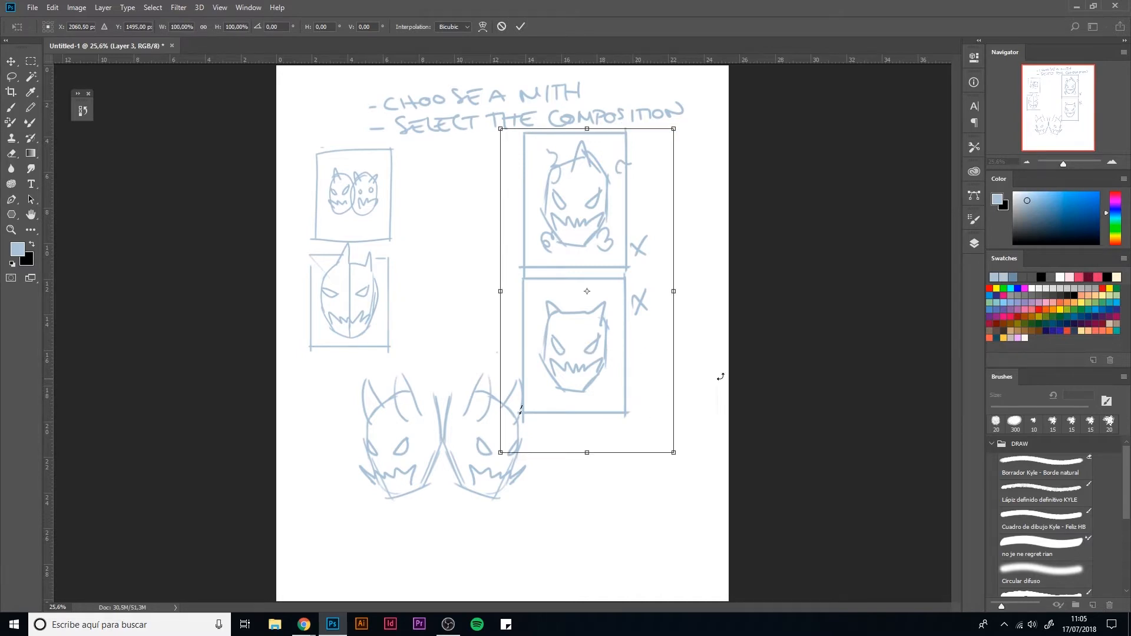
key(Return)
key(ctrl+d)
Step: On Layer 2, lasso the two X-marked thumbnails, scale them down and move them next to the reduced ones
click(974, 243)
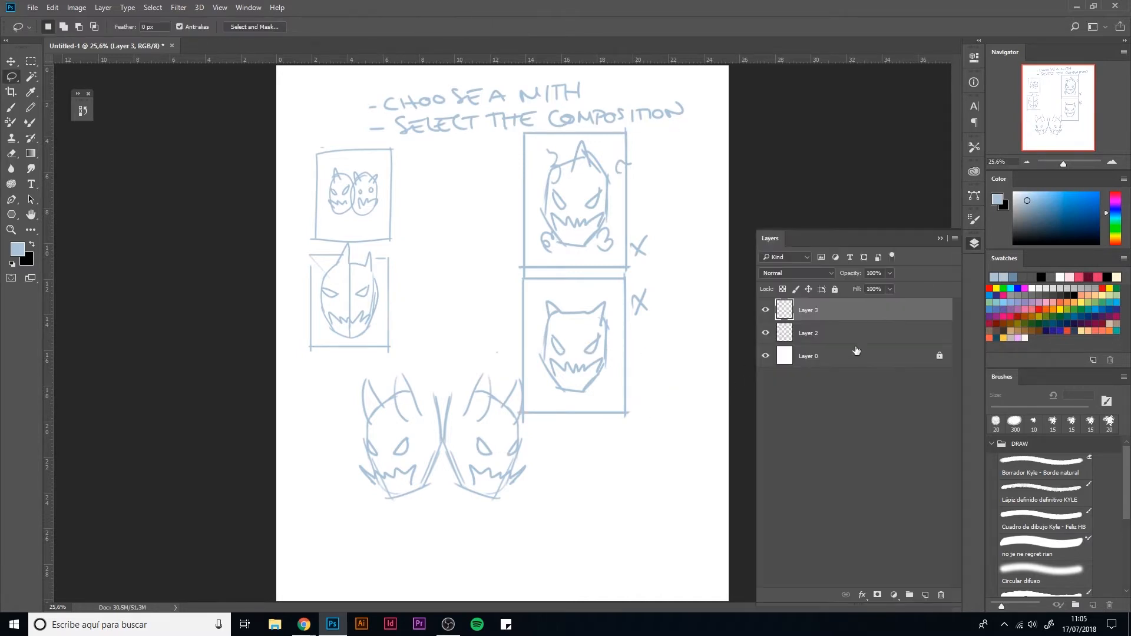
click(853, 337)
mouse_move(671, 382)
mouse_down()
mouse_move(592, 466)
mouse_move(494, 214)
mouse_move(522, 127)
mouse_move(580, 131)
mouse_move(682, 285)
mouse_move(671, 381)
mouse_up()
key(ctrl+t)
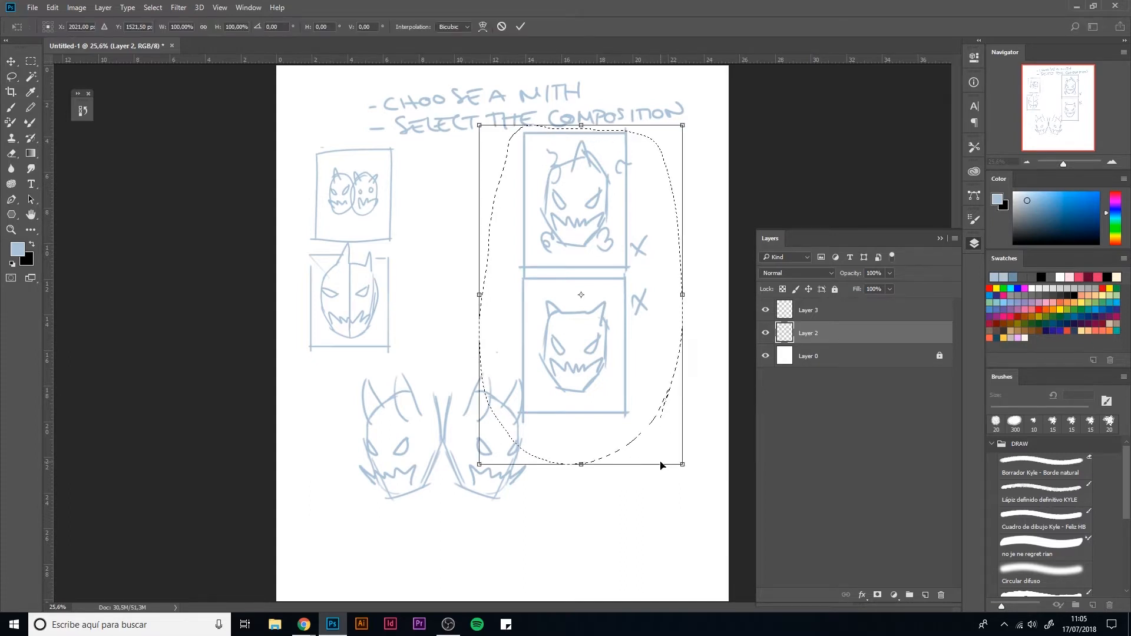
mouse_move(661, 470)
mouse_down()
mouse_move(661, 378)
mouse_move(630, 378)
mouse_up()
mouse_move(560, 259)
mouse_down()
mouse_move(454, 273)
mouse_move(471, 264)
mouse_up()
key(Return)
key(ctrl+d)
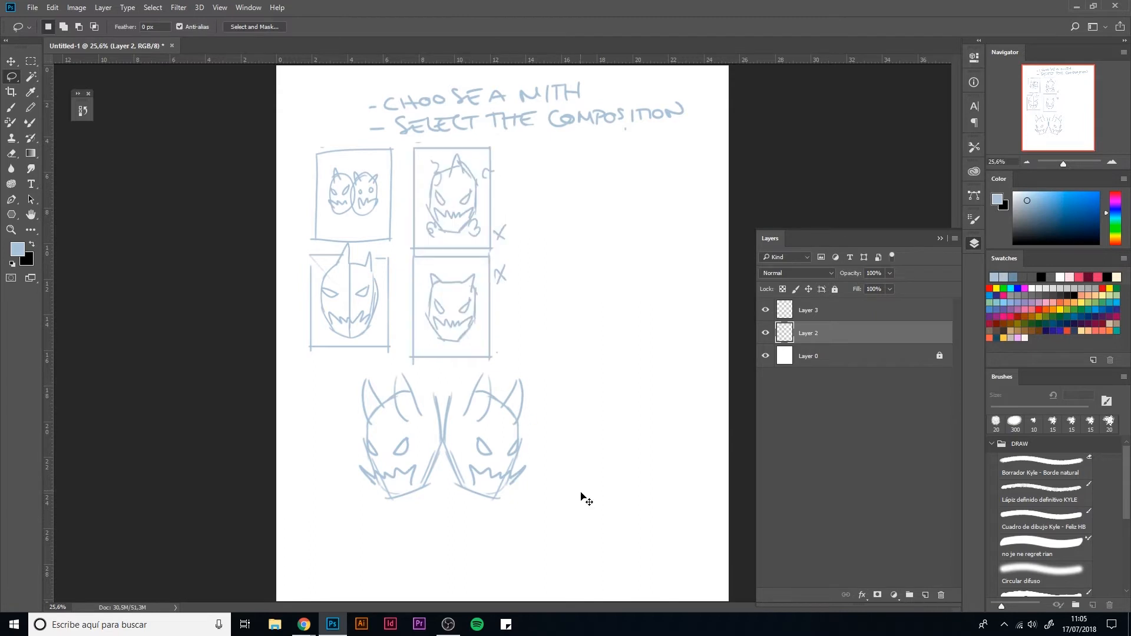
mouse_move(573, 510)
mouse_down()
mouse_move(561, 518)
mouse_move(351, 433)
mouse_move(383, 371)
mouse_move(540, 361)
mouse_move(564, 521)
mouse_up()
key(ctrl+t)
drag(516, 463, 668, 276)
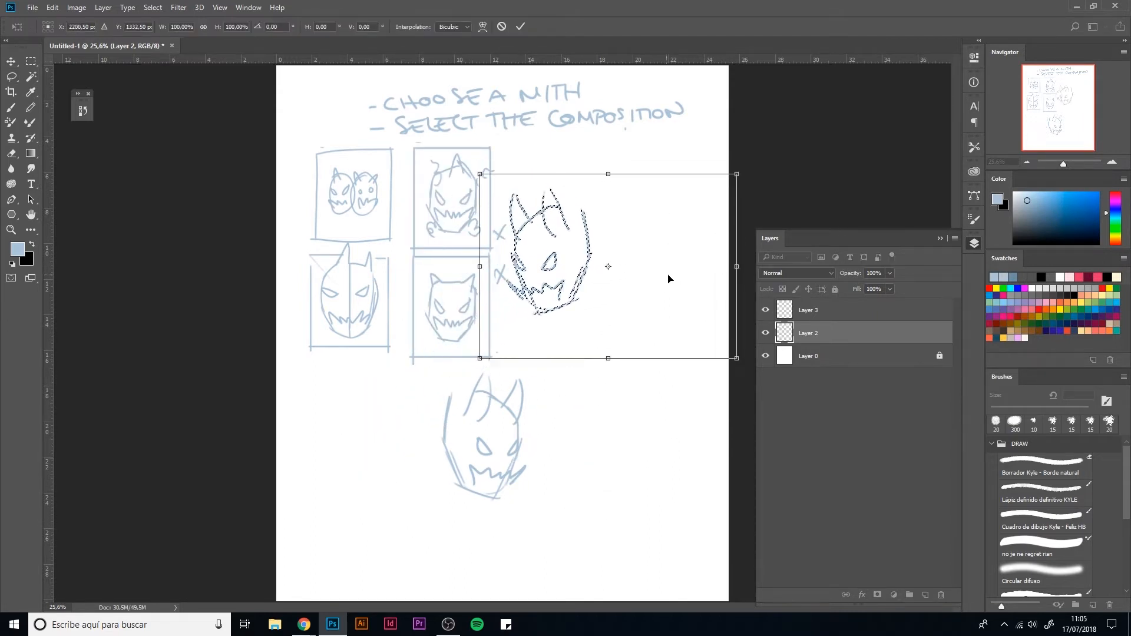
key(ctrl+z)
key(Return)
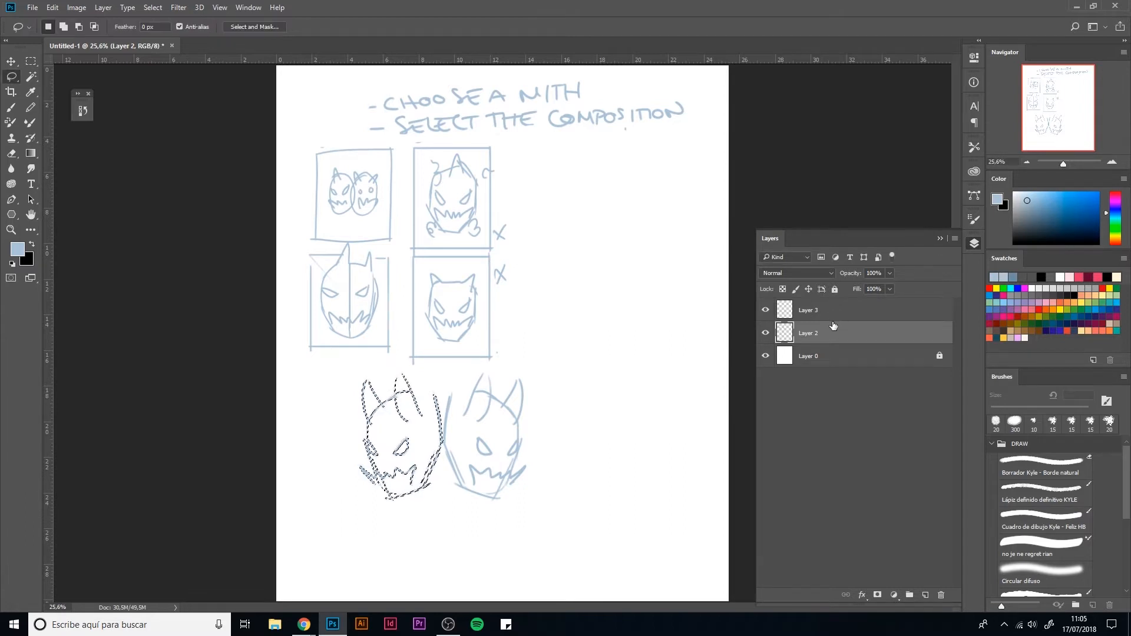
Step: Merge Layer 2 with Layer 3 and move the pair of mirrored masks to the canvas's upper right
shift+click(838, 310)
key(ctrl+e)
mouse_move(570, 456)
mouse_down()
mouse_move(517, 514)
mouse_move(353, 372)
mouse_move(459, 372)
mouse_move(566, 484)
mouse_move(677, 219)
mouse_up()
key(ctrl+t)
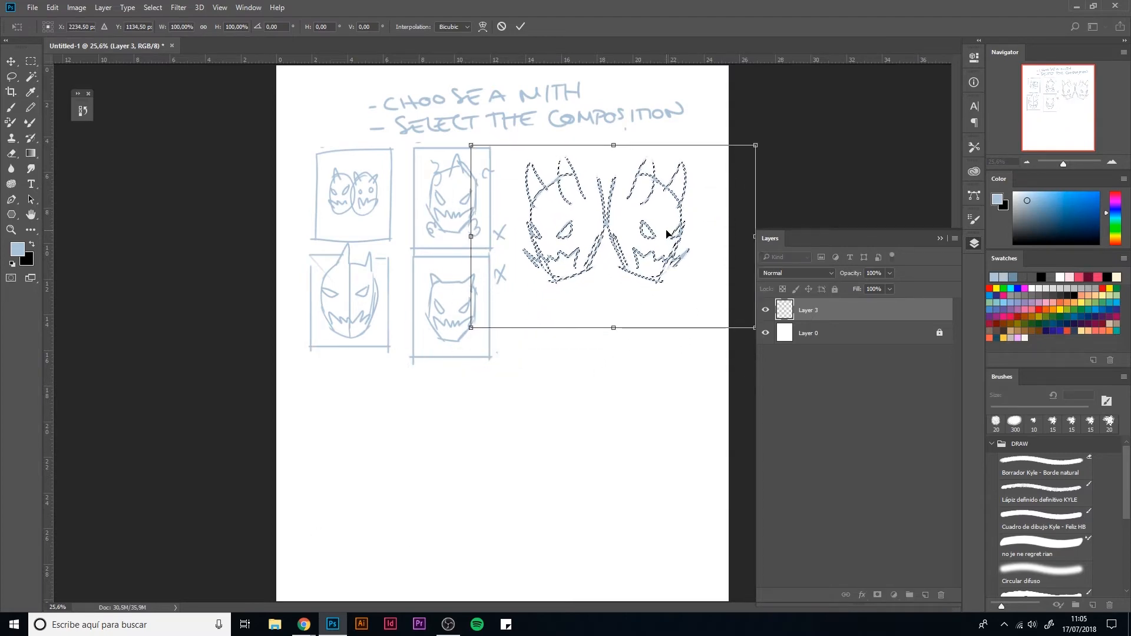
key(Return)
key(ctrl+d)
key(ctrl+s)
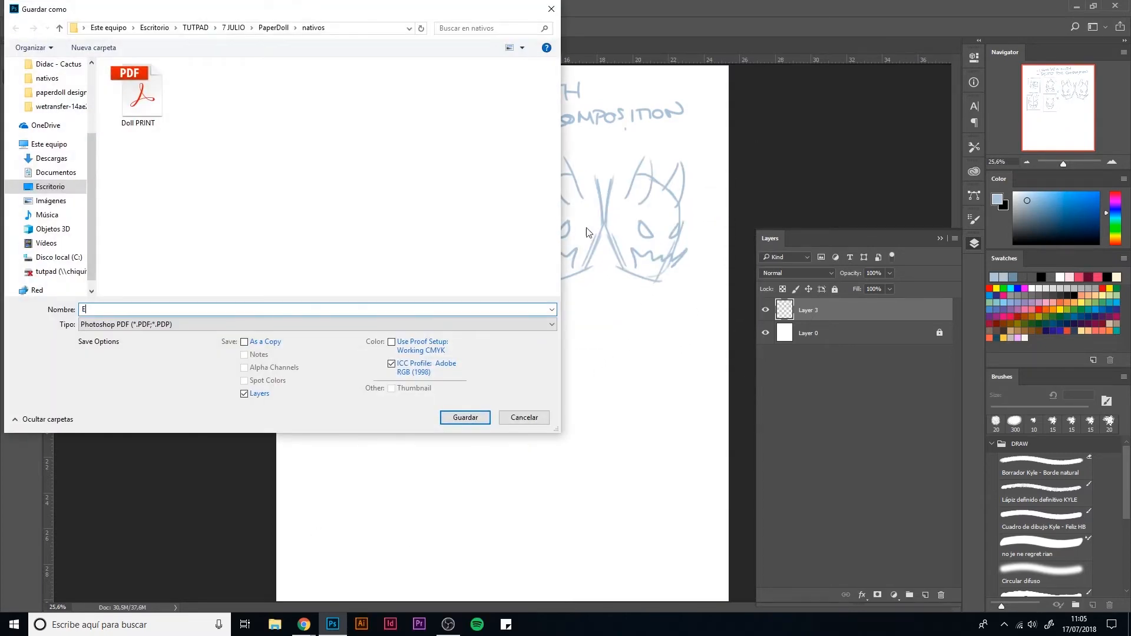
key(Escape)
Step: Erase the horns of the right mirrored mask with a 150 px eraser and redraw its head top with a pointed horn
key(e)
key(bracketright)
key(bracketright)
key(bracketright)
key(bracketright)
key(bracketright)
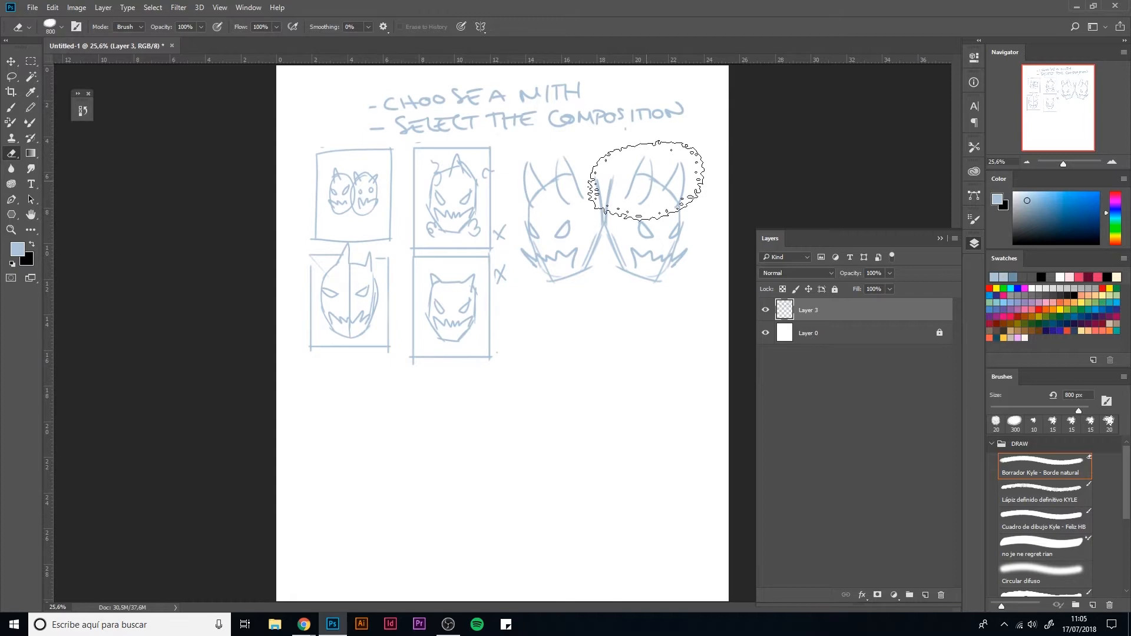
key(bracketleft)
key(bracketleft)
key(bracketleft)
key(bracketleft)
key(bracketleft)
key(bracketleft)
key(bracketleft)
key(bracketleft)
key(bracketleft)
mouse_move(636, 188)
mouse_down()
mouse_move(646, 173)
mouse_move(689, 166)
mouse_up()
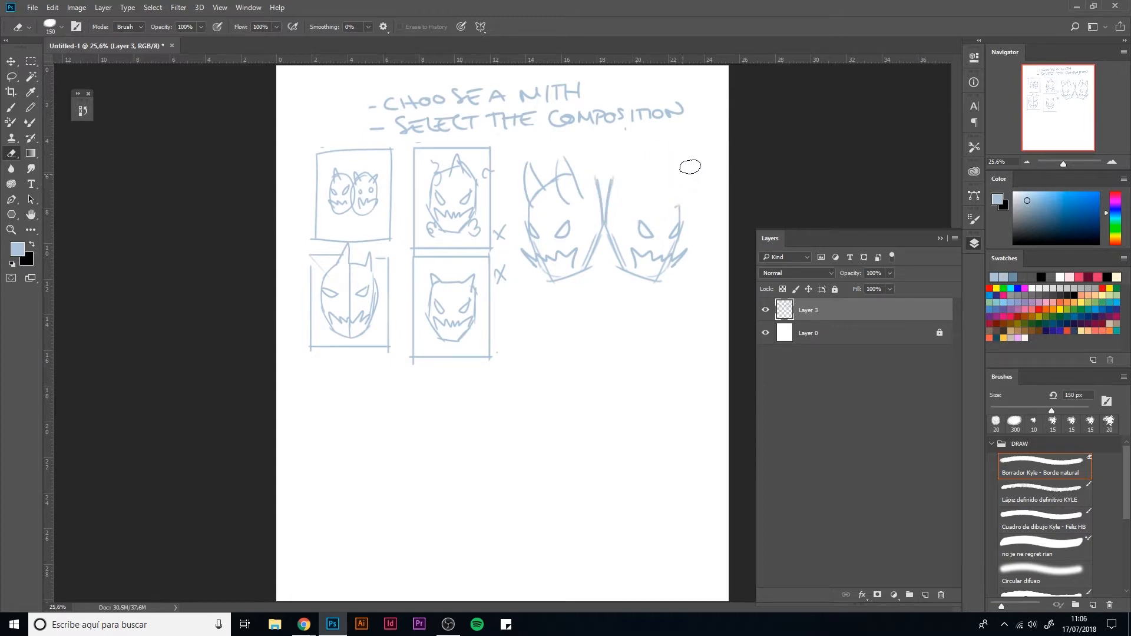
key(b)
mouse_move(611, 178)
mouse_down()
mouse_move(691, 156)
mouse_move(679, 201)
mouse_up()
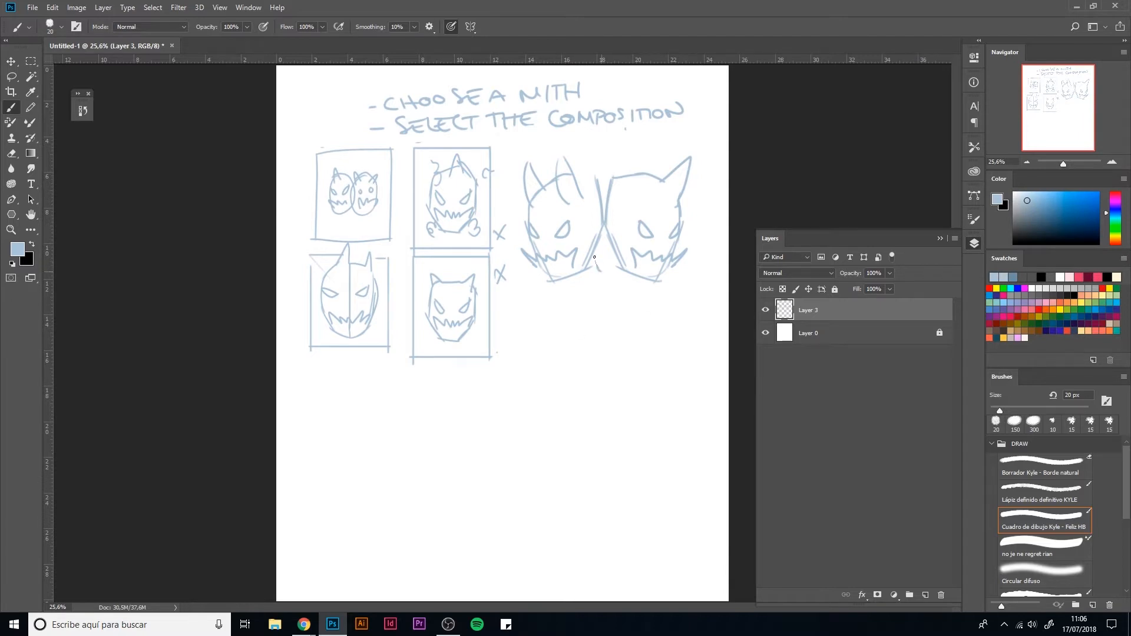
Step: Sketch a knotted rope bow with hanging tassels beneath the two mirrored masks
mouse_move(594, 257)
mouse_down()
mouse_move(618, 270)
mouse_move(581, 268)
mouse_move(612, 284)
mouse_move(617, 271)
mouse_up()
mouse_move(545, 273)
mouse_down()
mouse_move(586, 281)
mouse_move(542, 303)
mouse_move(574, 291)
mouse_move(553, 308)
mouse_up()
mouse_move(612, 275)
mouse_down()
mouse_move(666, 295)
mouse_move(642, 306)
mouse_move(618, 277)
mouse_move(633, 297)
mouse_move(586, 295)
mouse_move(617, 292)
mouse_move(589, 326)
mouse_move(609, 328)
mouse_move(631, 302)
mouse_move(624, 323)
mouse_up()
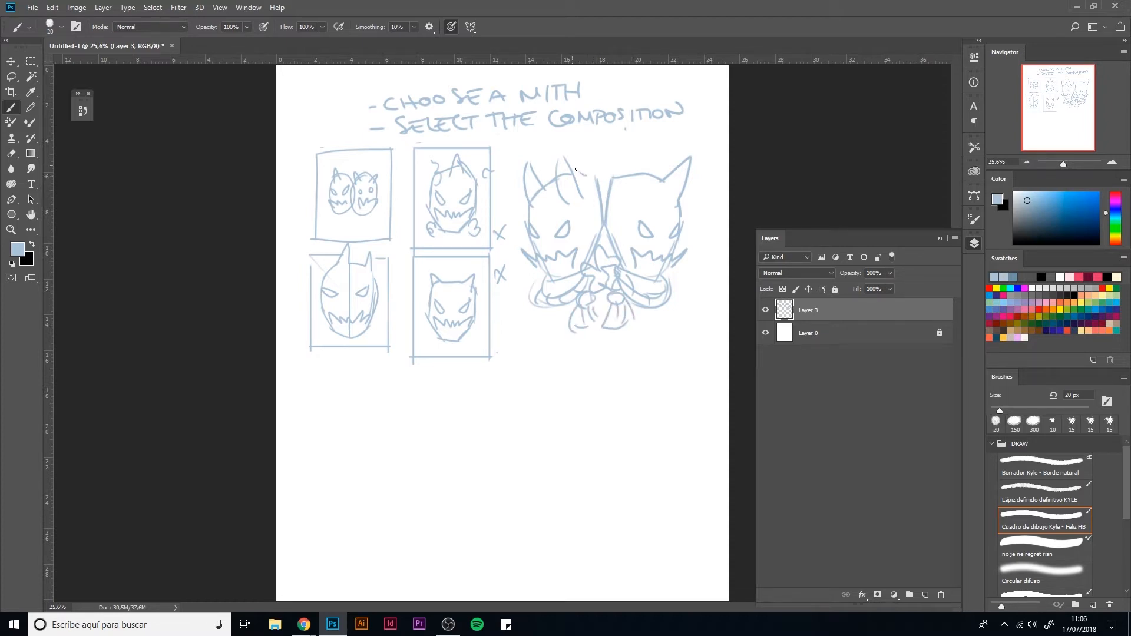
Step: Add short strokes to the left mask's head top and small accent shapes on and around the mask pair
drag(576, 170, 595, 184)
drag(690, 234, 690, 221)
drag(523, 279, 530, 283)
drag(524, 230, 522, 227)
drag(638, 202, 641, 159)
Step: Handwrite the note "- LETS SELECT THE CANVAS SIZE" below the thumbnails
mouse_move(347, 401)
mouse_down()
mouse_move(356, 415)
mouse_move(383, 402)
mouse_up()
mouse_move(400, 401)
mouse_down()
mouse_move(386, 414)
mouse_move(477, 413)
mouse_up()
drag(471, 401, 489, 400)
mouse_move(480, 401)
mouse_down()
mouse_move(480, 415)
mouse_move(507, 413)
mouse_up()
drag(497, 400, 510, 399)
click(518, 413)
mouse_move(517, 395)
mouse_down()
mouse_move(516, 409)
mouse_move(534, 411)
mouse_up()
drag(534, 409, 548, 409)
drag(535, 402, 549, 401)
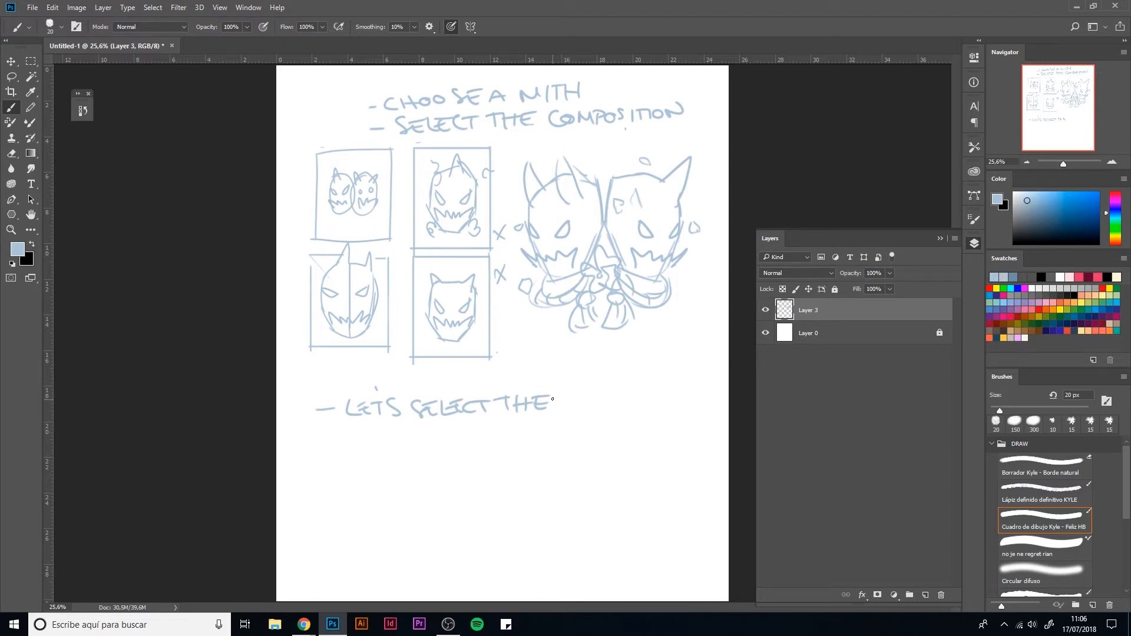
click(76, 8)
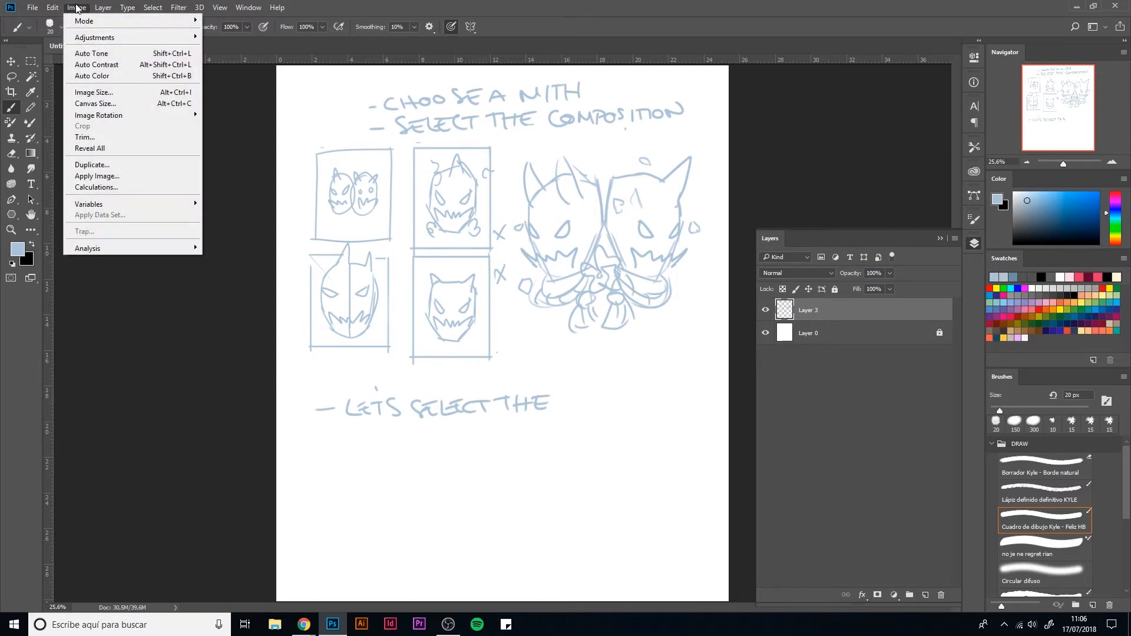
click(270, 230)
mouse_move(584, 402)
mouse_down()
mouse_move(583, 413)
mouse_move(625, 403)
mouse_move(661, 412)
mouse_up()
drag(675, 400, 599, 439)
mouse_move(618, 425)
mouse_down()
mouse_move(619, 439)
mouse_move(638, 439)
mouse_move(660, 425)
mouse_up()
Step: Draw a curved arrow under the canvas size note and handwrite the options "A4" and "SQUARE (3000x3000px)"
mouse_move(342, 429)
mouse_down()
mouse_move(372, 458)
mouse_move(417, 450)
mouse_up()
mouse_move(423, 440)
mouse_down()
mouse_move(419, 454)
mouse_move(434, 450)
mouse_up()
mouse_move(433, 441)
mouse_down()
mouse_move(433, 458)
mouse_move(396, 489)
mouse_move(424, 489)
mouse_move(438, 475)
mouse_move(454, 489)
mouse_move(496, 486)
mouse_up()
mouse_move(477, 478)
mouse_down()
mouse_move(493, 468)
mouse_move(508, 497)
mouse_move(538, 479)
mouse_move(591, 487)
mouse_up()
mouse_move(589, 477)
mouse_down()
mouse_move(579, 487)
mouse_move(613, 478)
mouse_up()
mouse_move(628, 477)
mouse_down()
mouse_move(652, 499)
mouse_move(660, 484)
mouse_up()
mouse_move(663, 477)
mouse_down()
mouse_move(674, 486)
mouse_move(663, 486)
mouse_up()
drag(683, 465, 686, 494)
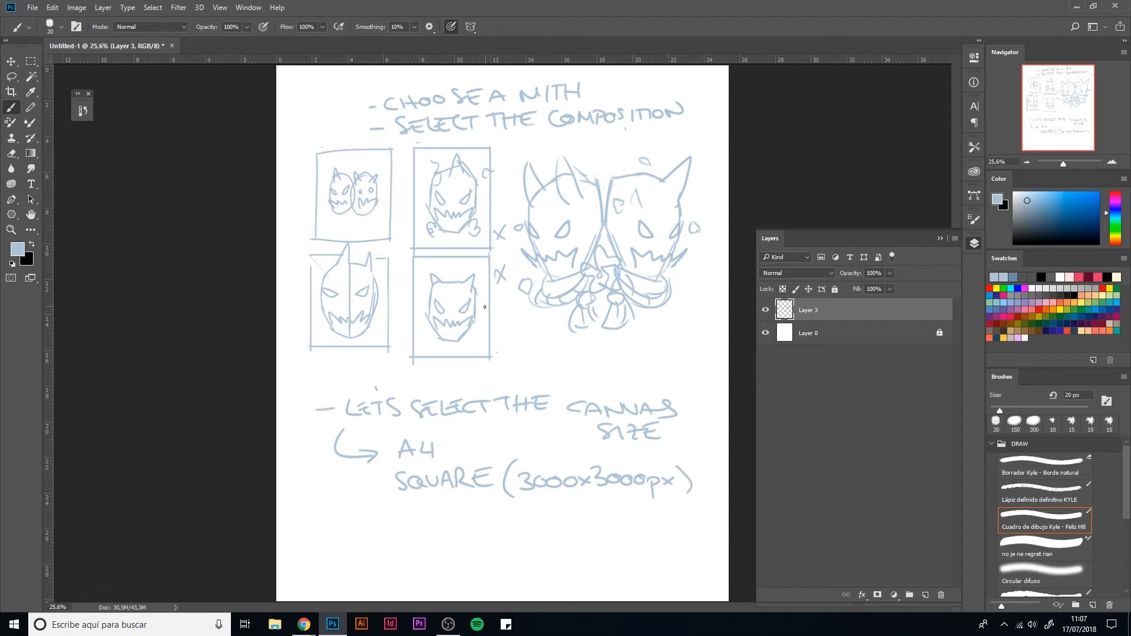
Step: Draw an arrow up to the mask pair and handwrite "1 FACE X FILE" beside it
drag(524, 357, 537, 323)
mouse_move(549, 349)
mouse_down()
mouse_move(547, 374)
mouse_move(559, 373)
mouse_up()
drag(559, 359, 570, 365)
drag(569, 372, 579, 366)
drag(594, 360, 607, 370)
drag(598, 365, 632, 370)
click(37, 6)
click(684, 377)
mouse_move(633, 359)
mouse_down()
mouse_move(623, 368)
mouse_move(640, 369)
mouse_up()
drag(640, 357, 674, 369)
drag(677, 357, 684, 361)
drag(677, 356, 688, 355)
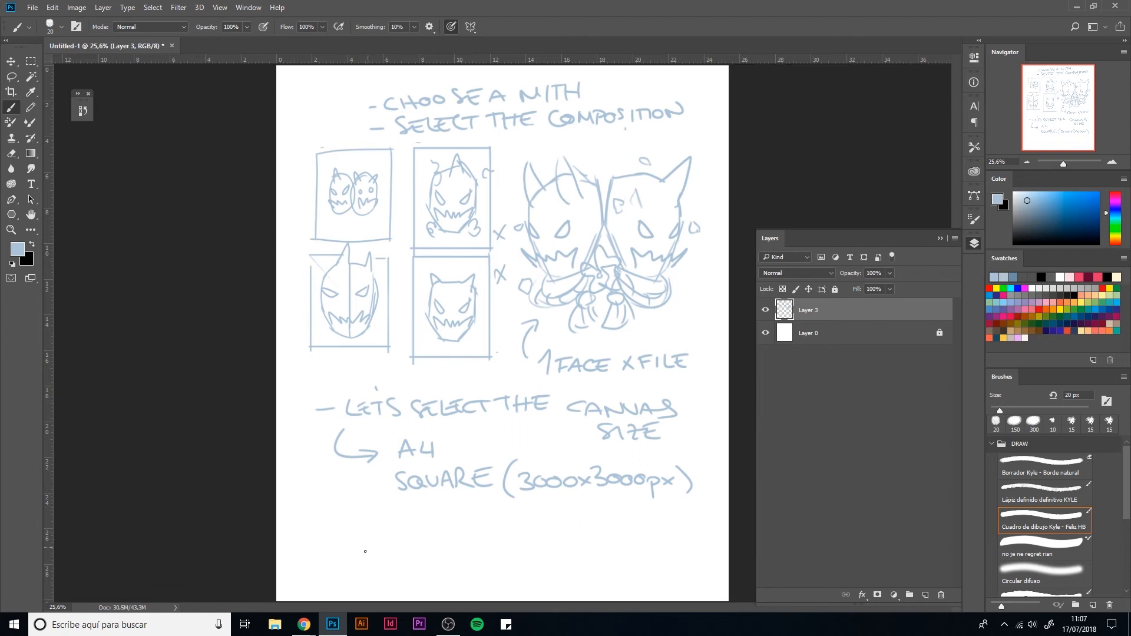
Step: Sketch a rounded character head with one large striped horn, slanted eyes and wavy lines beside it at the canvas's lower edge
drag(333, 514, 347, 546)
drag(331, 503, 347, 550)
mouse_move(346, 510)
mouse_down()
mouse_move(374, 528)
mouse_move(358, 561)
mouse_move(378, 534)
mouse_up()
mouse_move(355, 550)
mouse_down()
mouse_move(373, 538)
mouse_move(364, 525)
mouse_up()
drag(343, 531, 344, 513)
drag(352, 557, 347, 601)
mouse_move(375, 535)
mouse_down()
mouse_move(443, 562)
mouse_move(446, 600)
mouse_up()
mouse_move(376, 578)
mouse_down()
mouse_move(358, 593)
mouse_move(375, 579)
mouse_move(406, 583)
mouse_move(412, 600)
mouse_move(359, 585)
mouse_up()
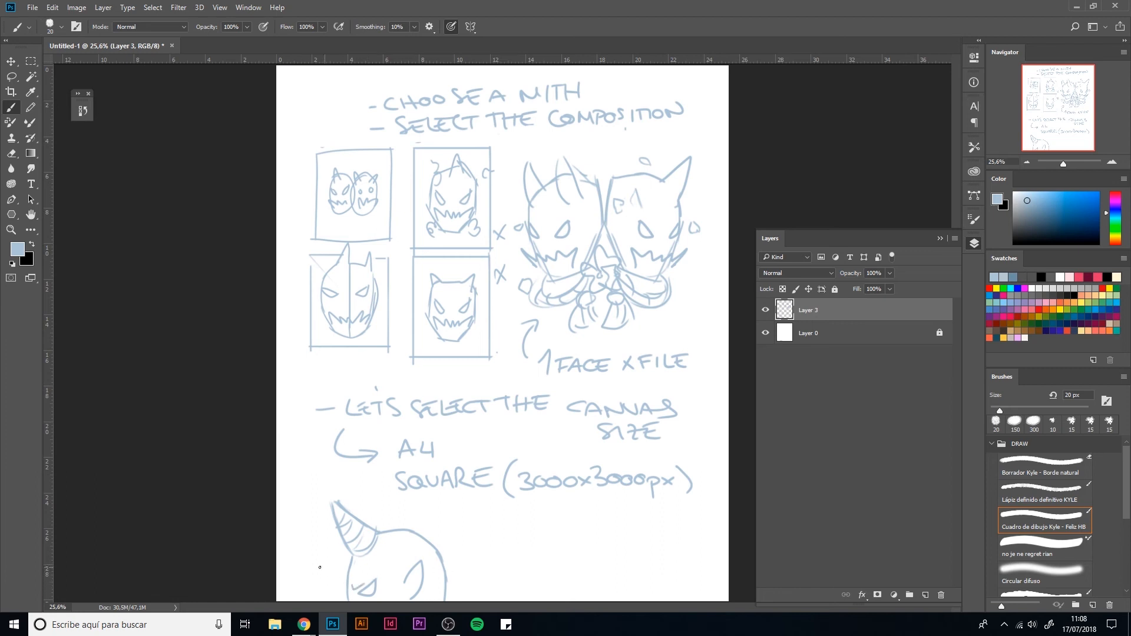
drag(305, 556, 346, 566)
Step: Sketch a second character head with two small striped horns, eyes, a jagged mouth and a raised waving hand
mouse_move(477, 550)
mouse_down()
mouse_move(471, 589)
mouse_move(523, 536)
mouse_move(475, 547)
mouse_move(543, 543)
mouse_move(557, 553)
mouse_move(563, 599)
mouse_up()
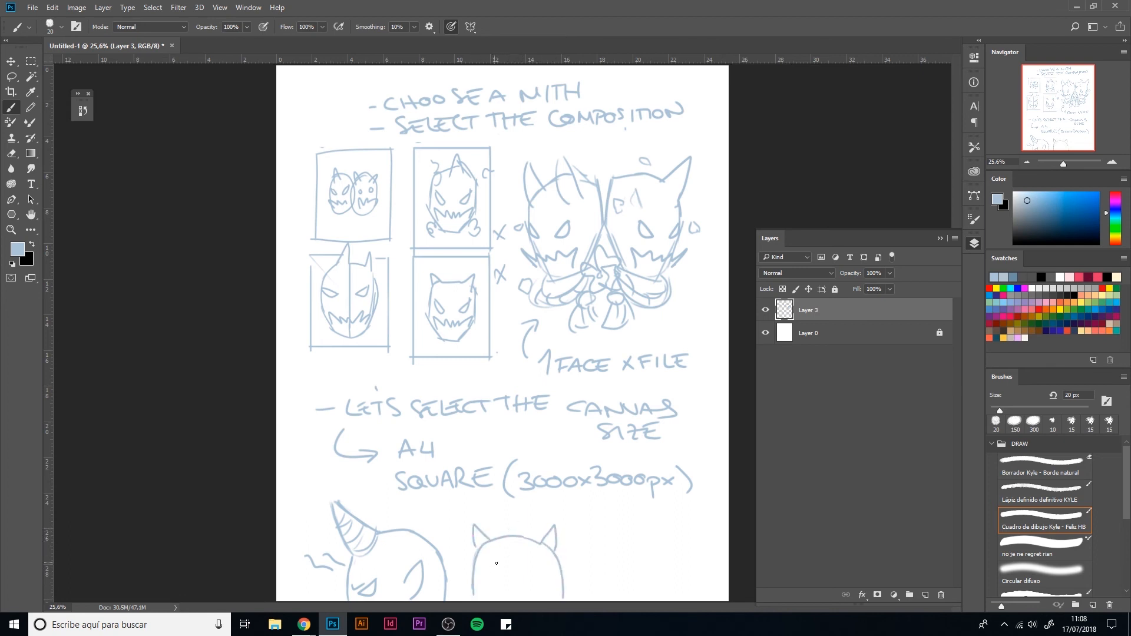
mouse_move(499, 569)
mouse_down()
mouse_move(482, 573)
mouse_move(554, 576)
mouse_move(508, 568)
mouse_move(511, 586)
mouse_move(531, 587)
mouse_up()
mouse_move(580, 591)
mouse_down()
mouse_move(572, 567)
mouse_move(586, 552)
mouse_move(603, 553)
mouse_move(598, 578)
mouse_move(626, 580)
mouse_up()
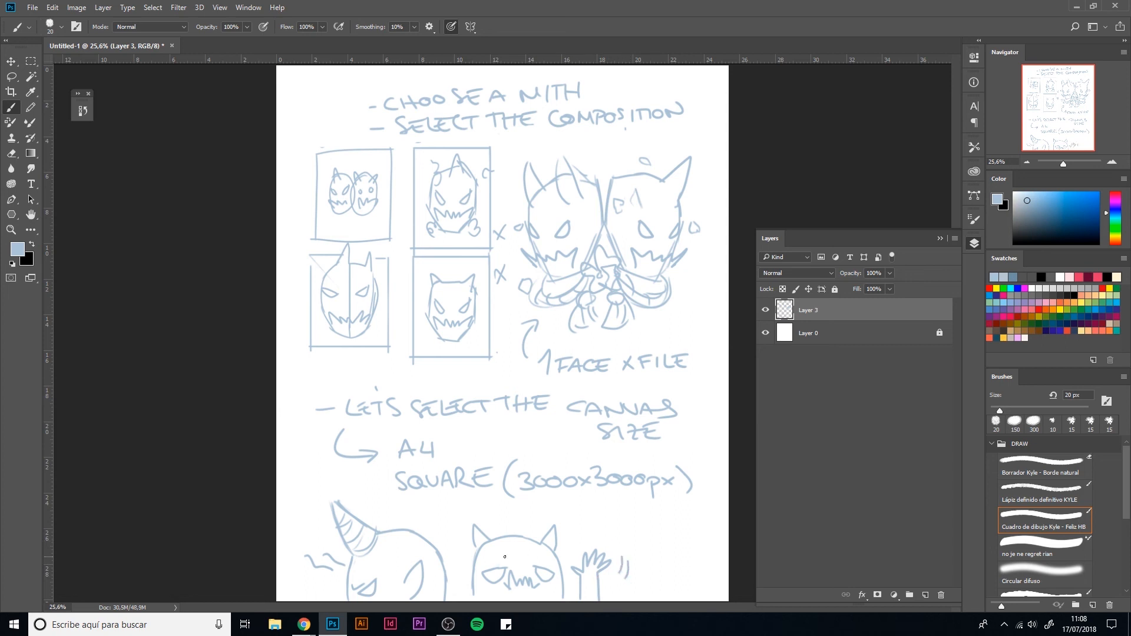
drag(499, 559, 545, 552)
mouse_move(477, 544)
mouse_down()
mouse_move(486, 531)
mouse_move(553, 533)
mouse_up()
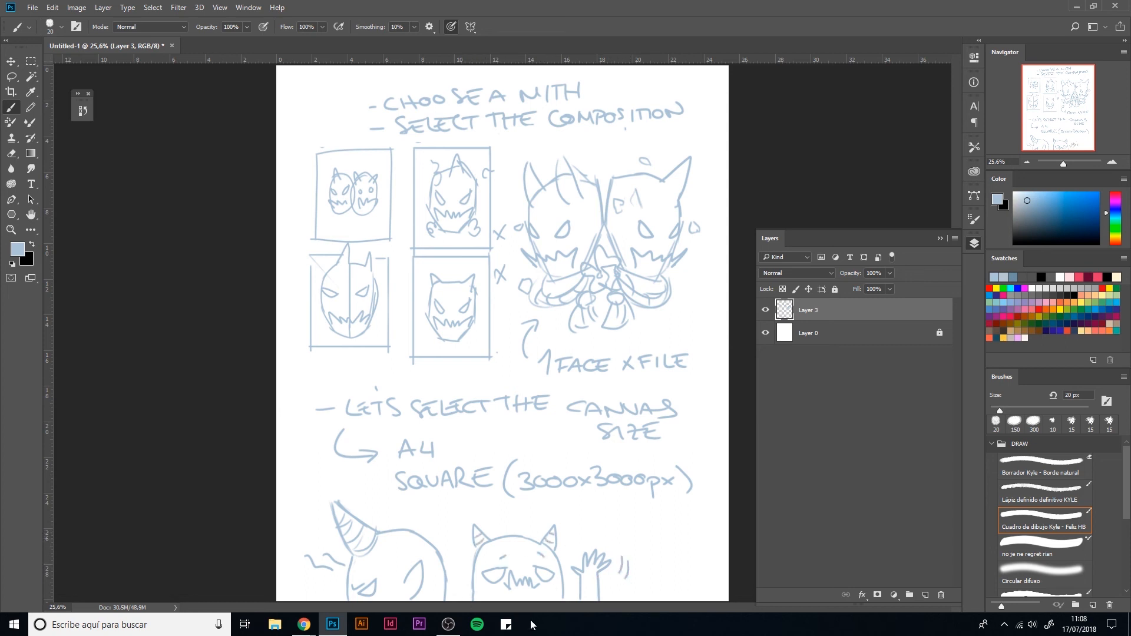